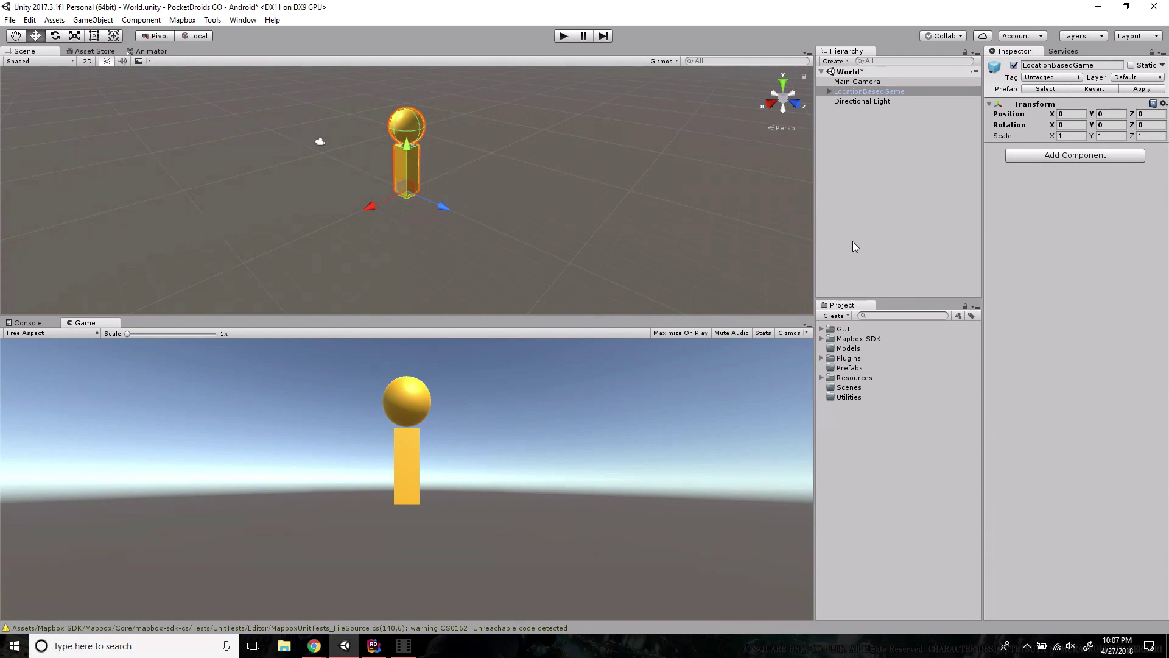
Save the current scene as 'World' in the Assets/Scenes folder.
left_click(905, 208)
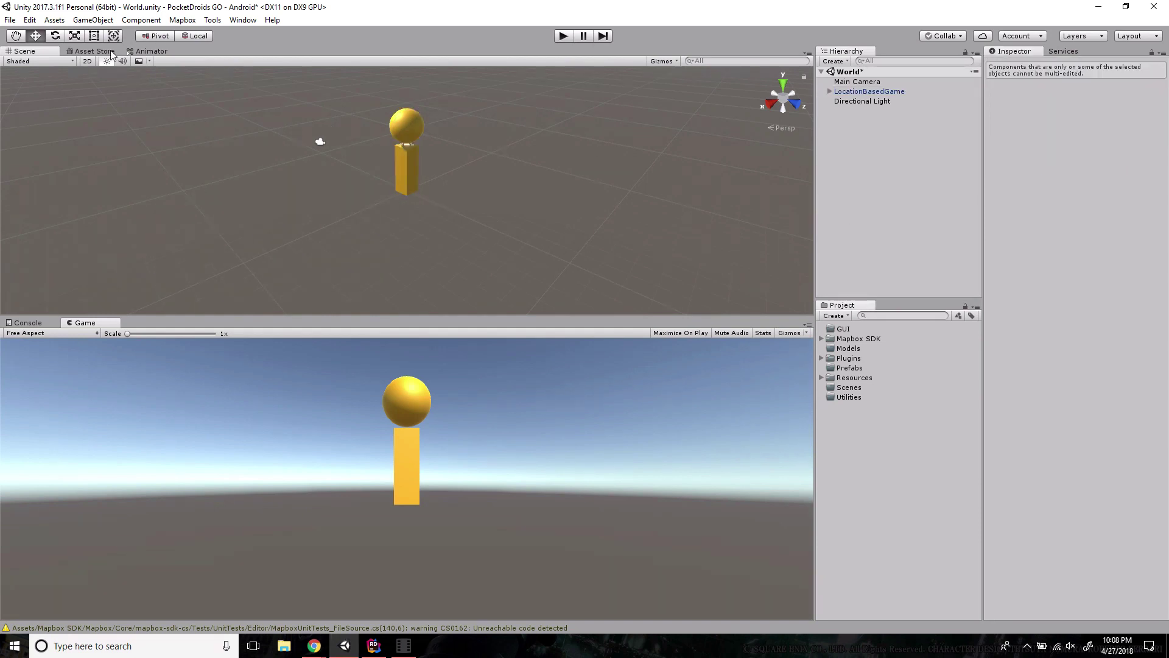
left_click(10, 20)
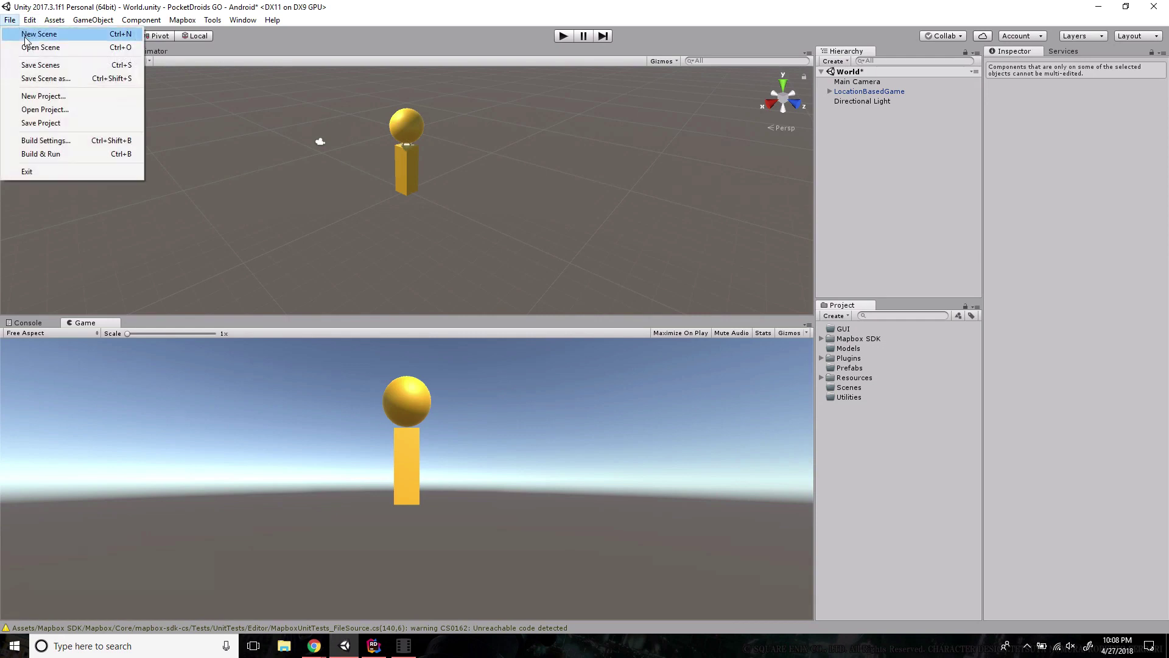
left_click(54, 78)
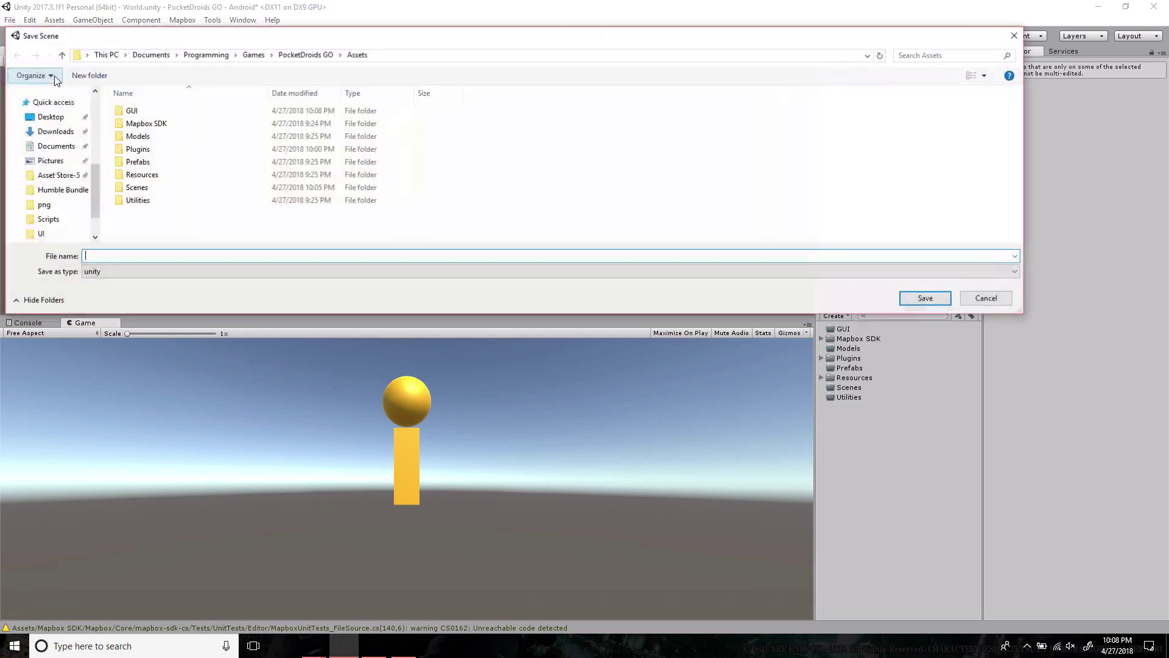
double_click(147, 188)
left_click(725, 255)
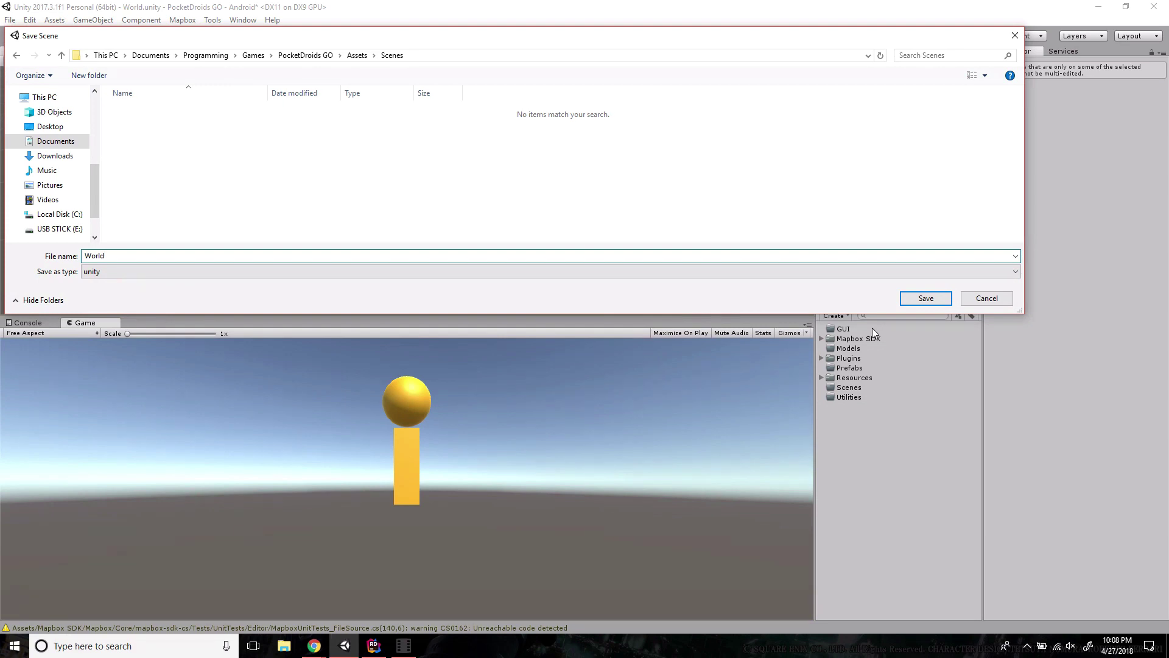
key("Return")
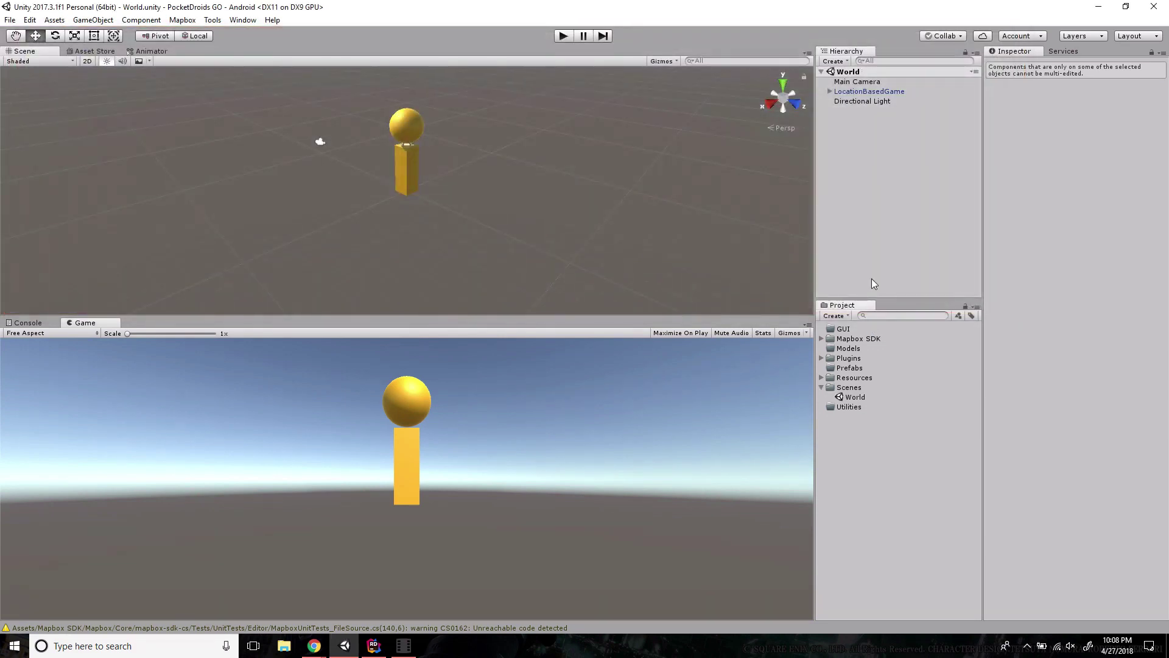
Create a 'World' folder inside Scenes and move the World scene asset into it.
left_click(843, 390)
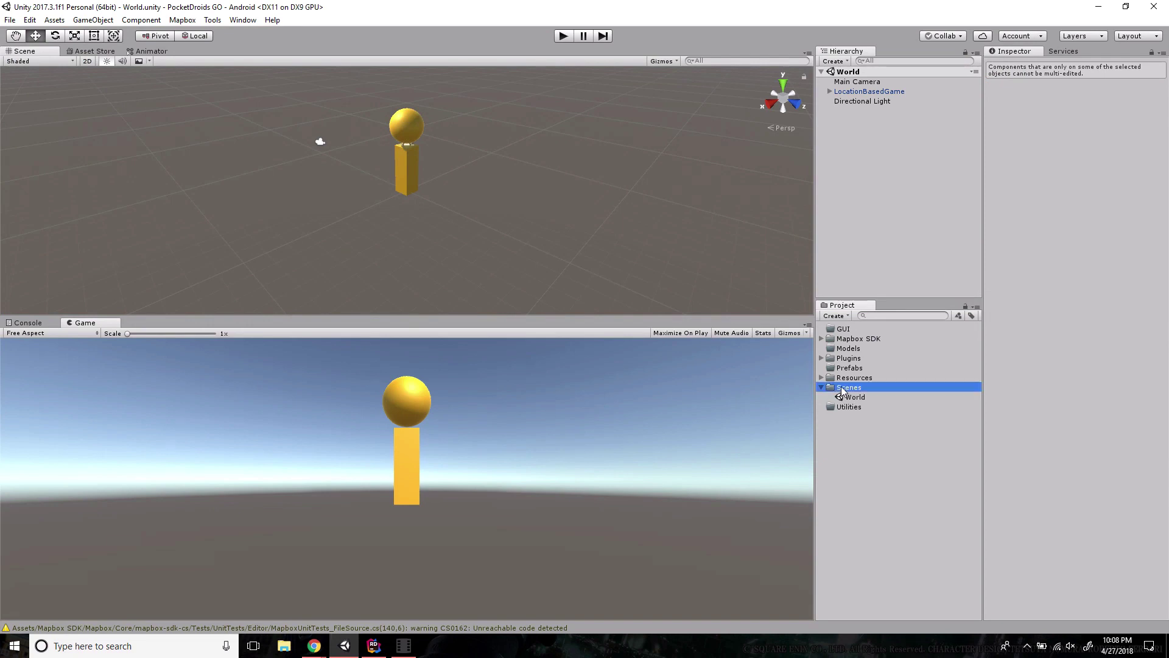
right_click(842, 389)
mouse_move(942, 126)
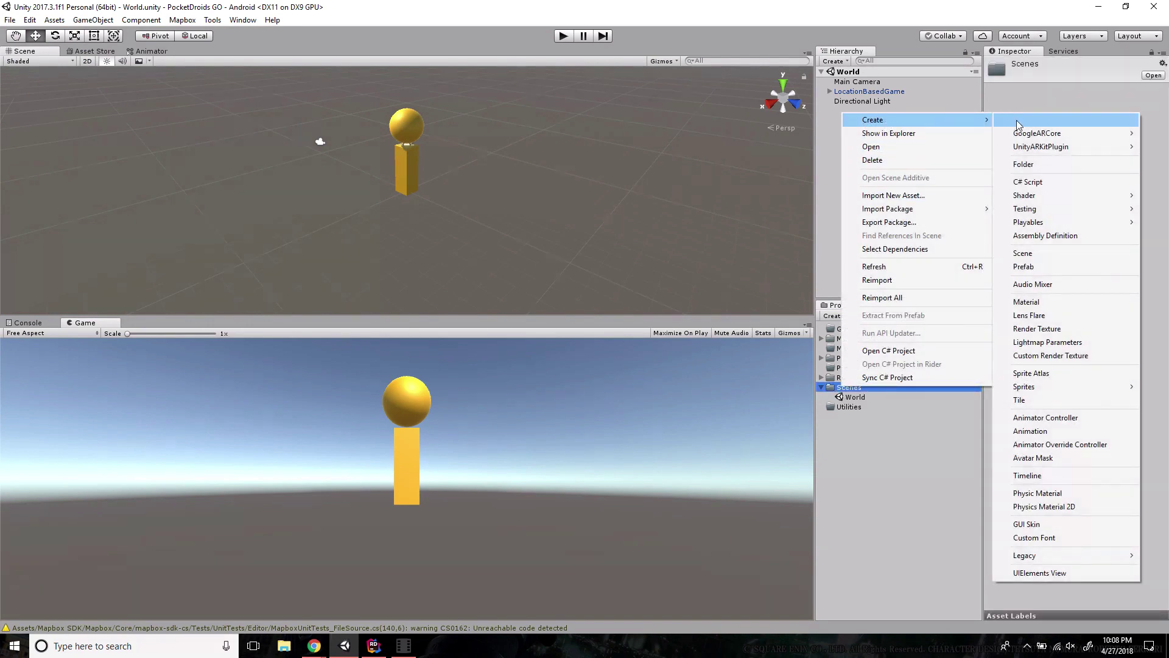
left_click(1029, 165)
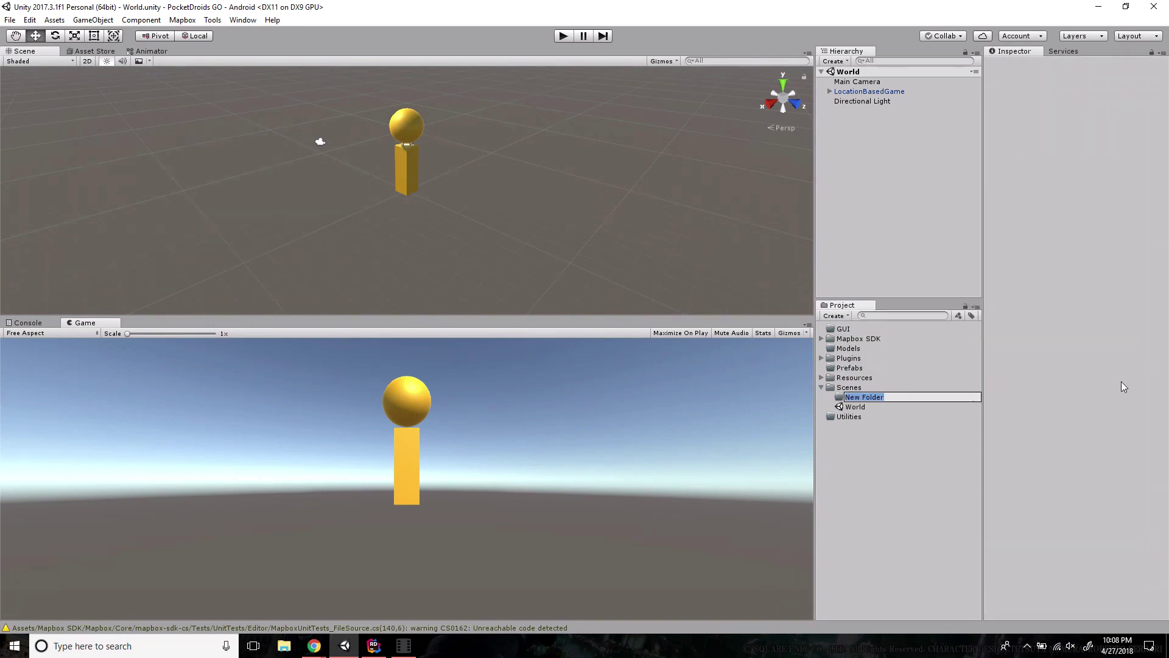
type("World")
key("Return")
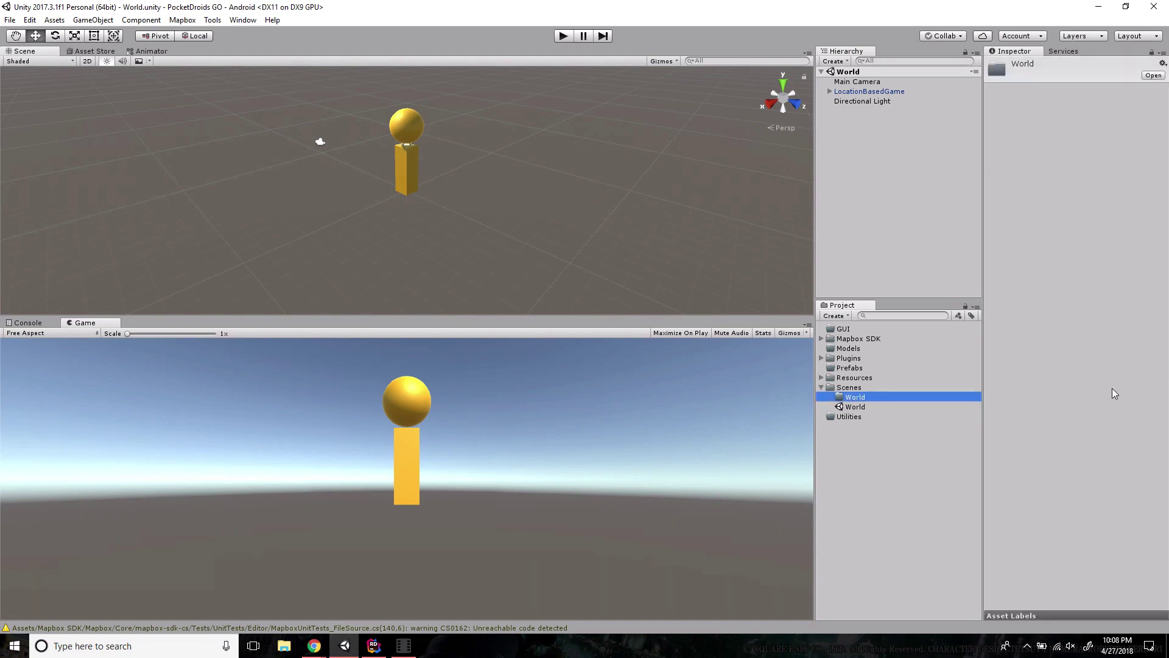
left_click(854, 407)
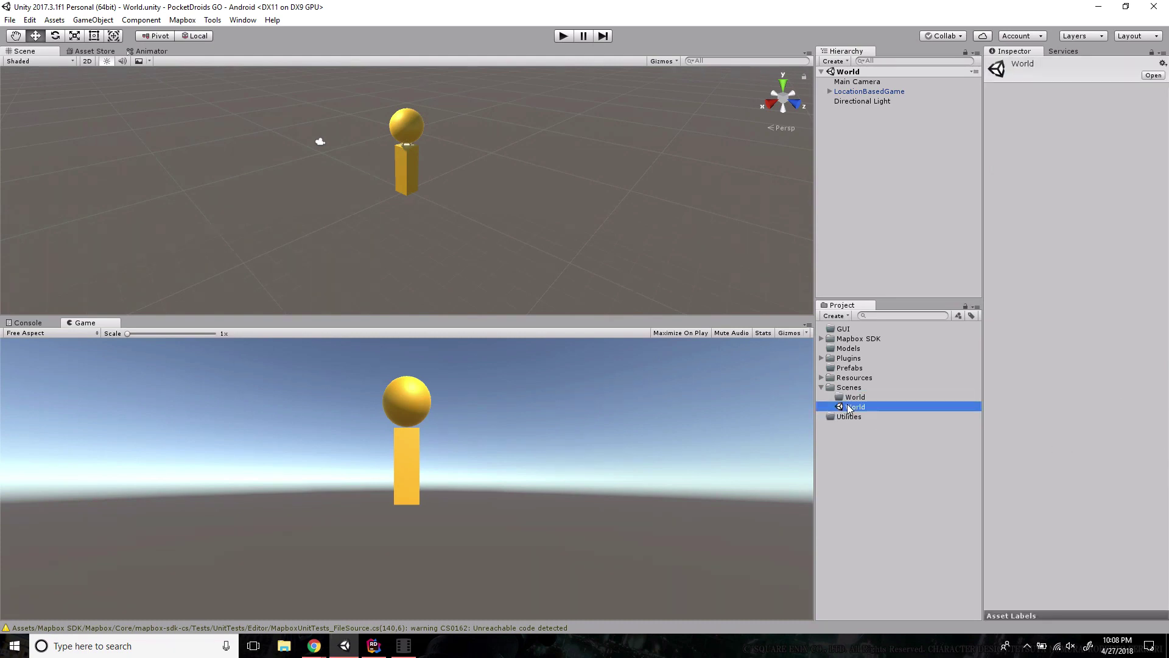
left_click_drag(855, 410, 851, 399)
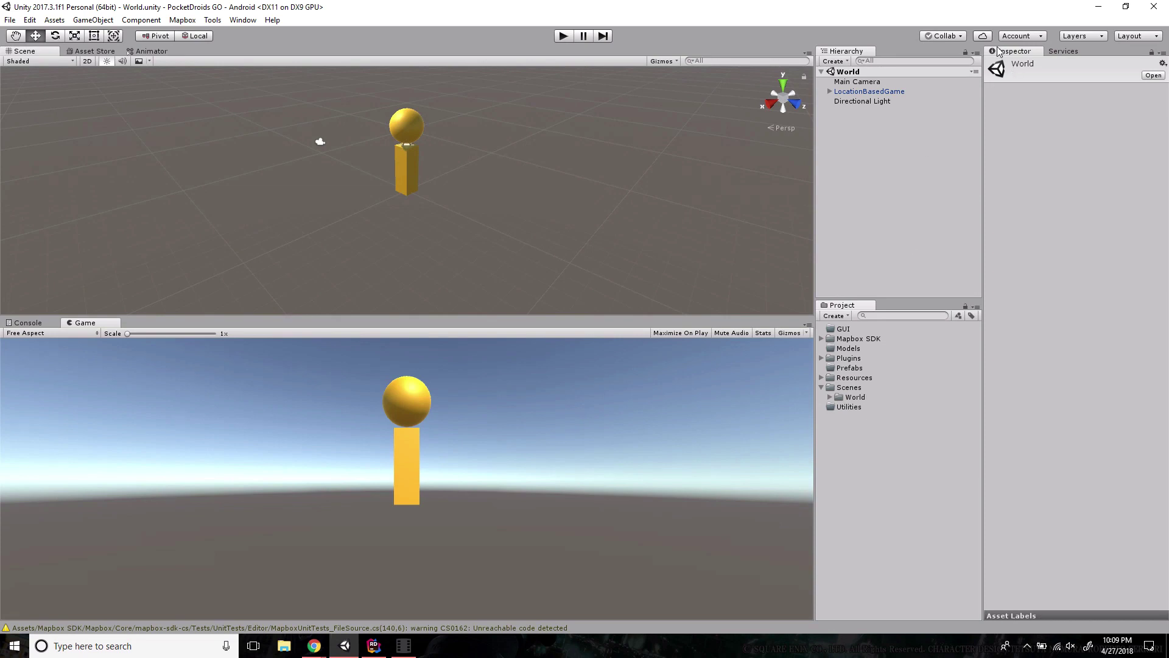
Start Collab and publish the changes with the message 'Init Project with Worlds Scene'.
left_click(940, 38)
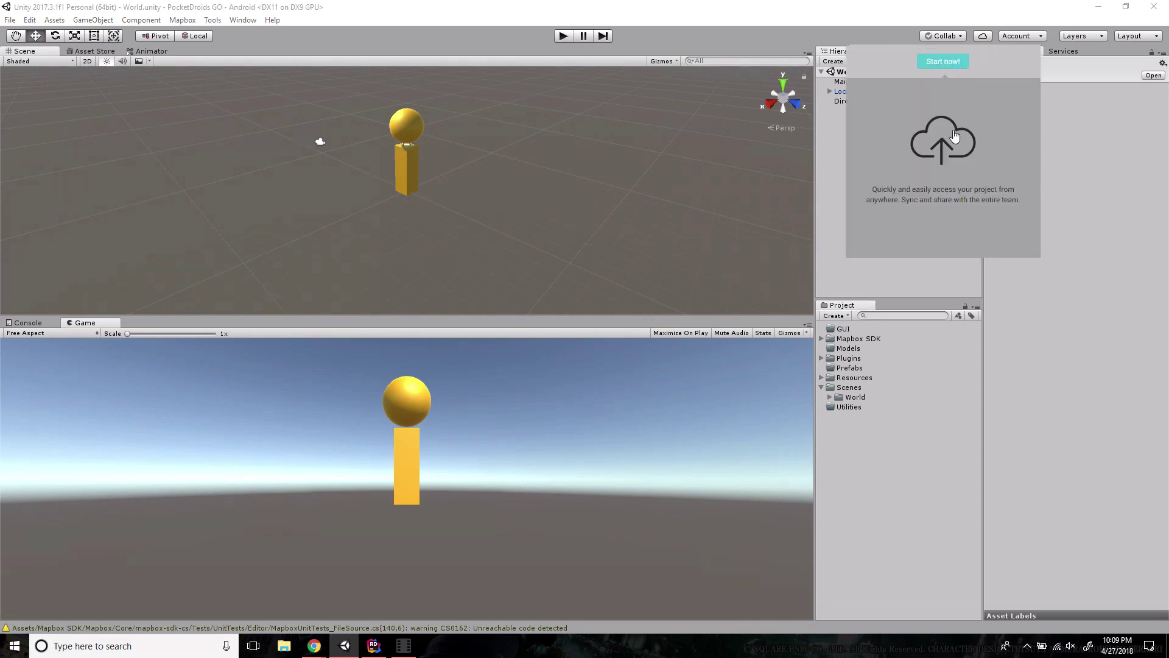
left_click(950, 62)
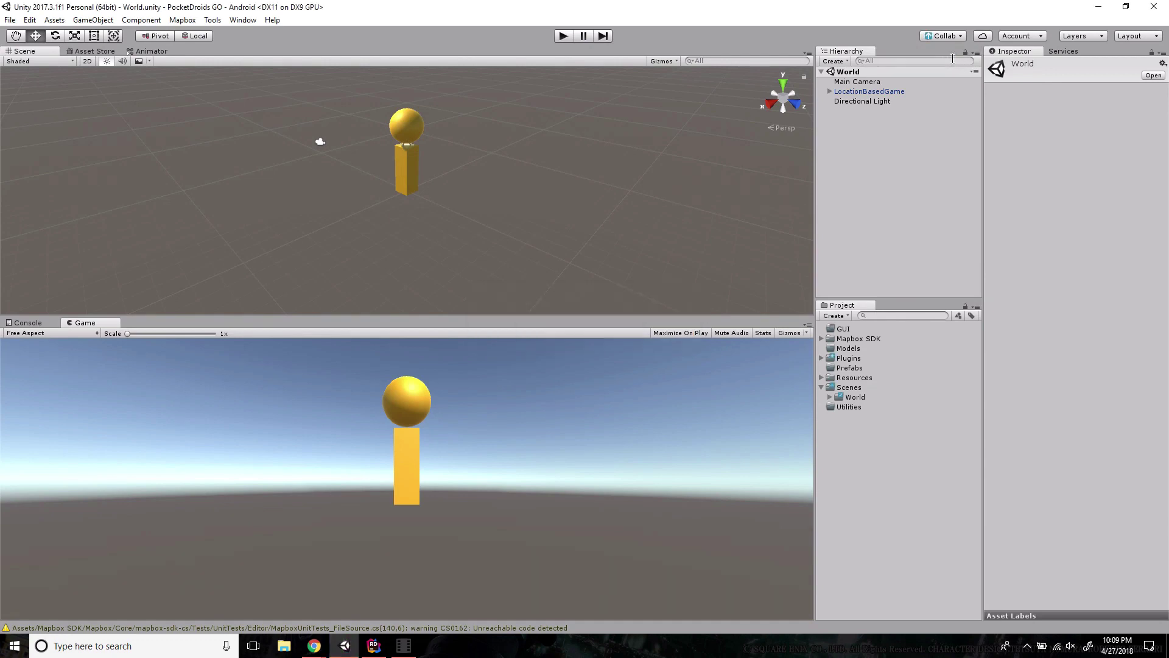
left_click(951, 38)
left_click(906, 71)
type("Init Project with Worlds Sc")
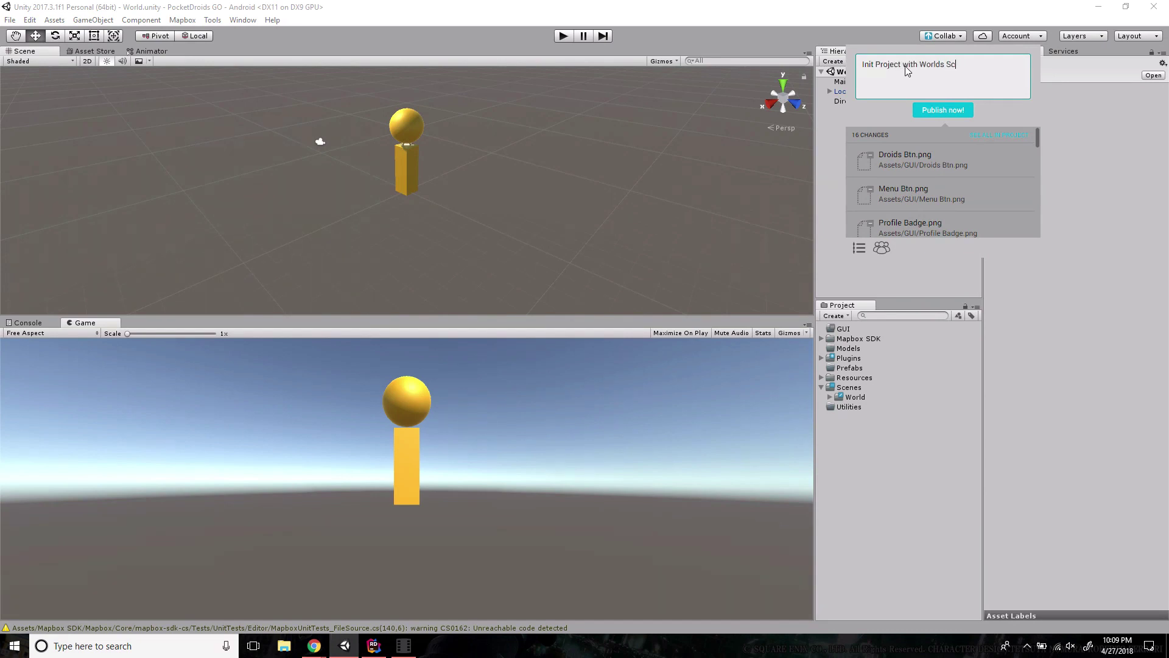
left_click(946, 111)
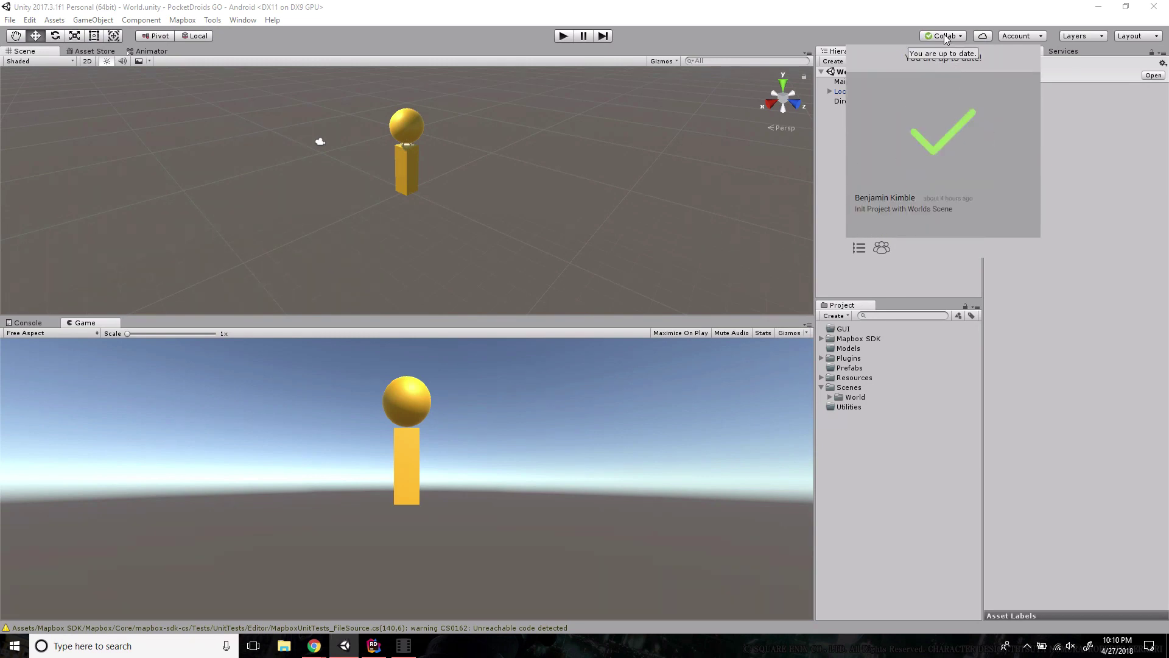
left_click(868, 38)
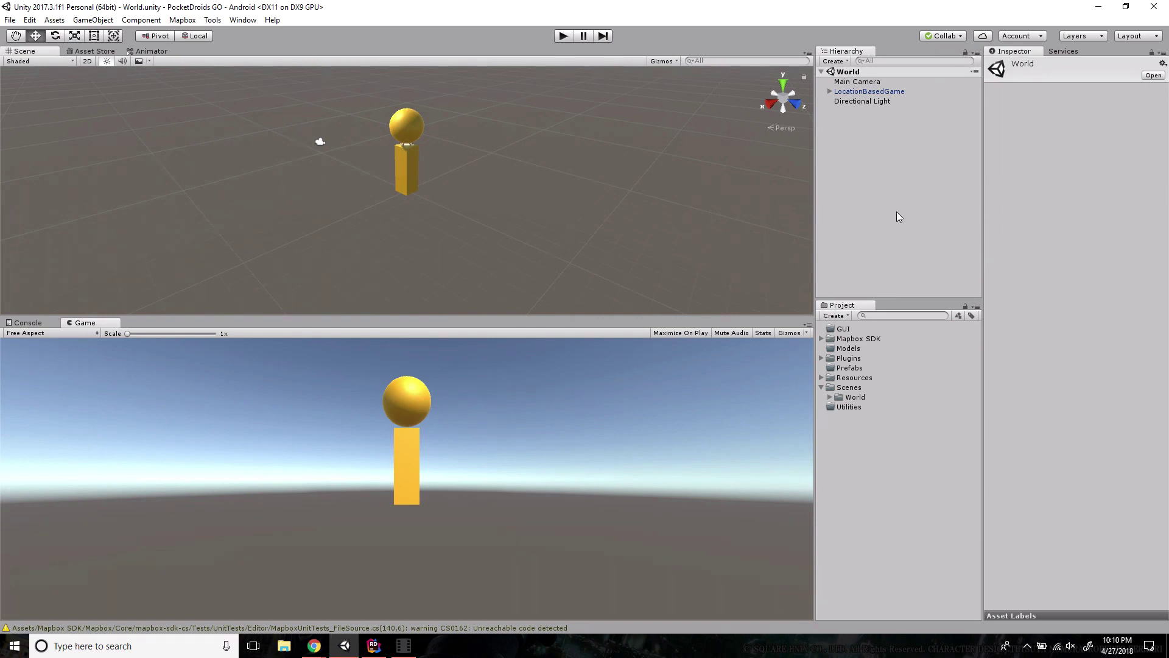
Add a UI Canvas to the scene and rename it 'GUI'.
right_click(854, 141)
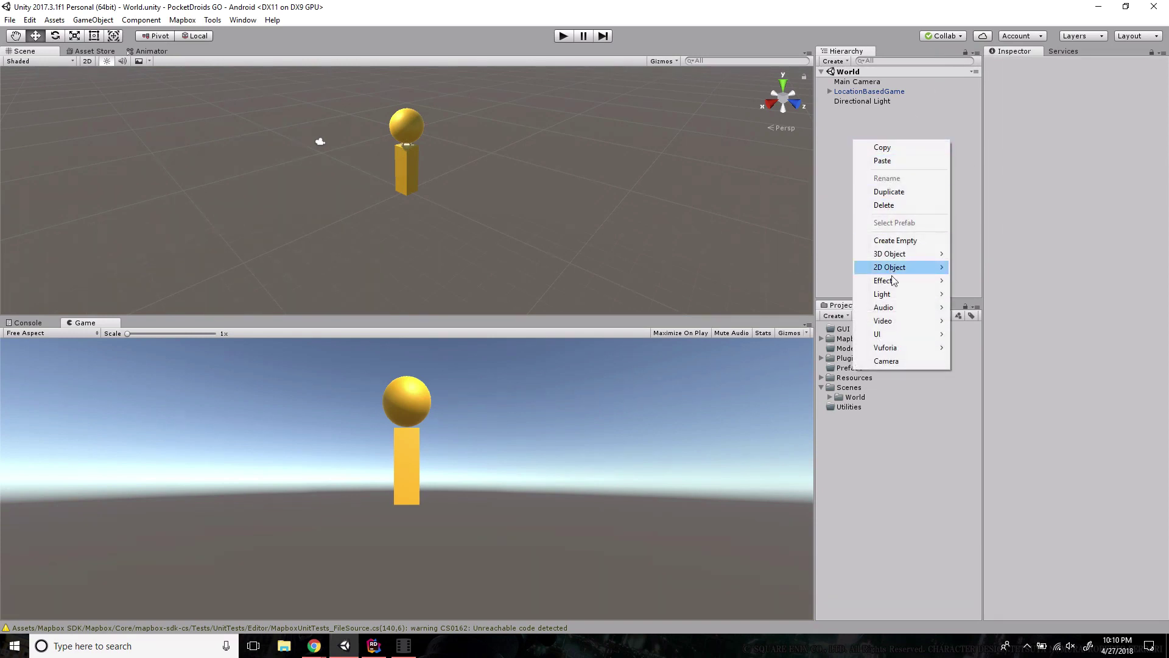
mouse_move(893, 335)
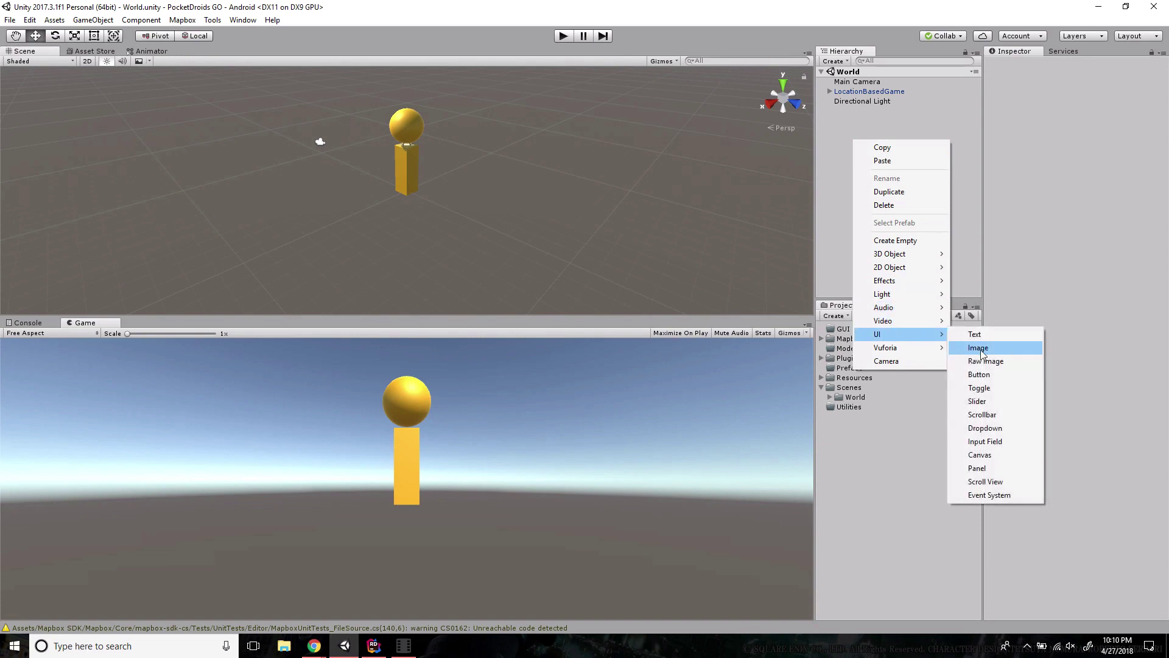
left_click(980, 455)
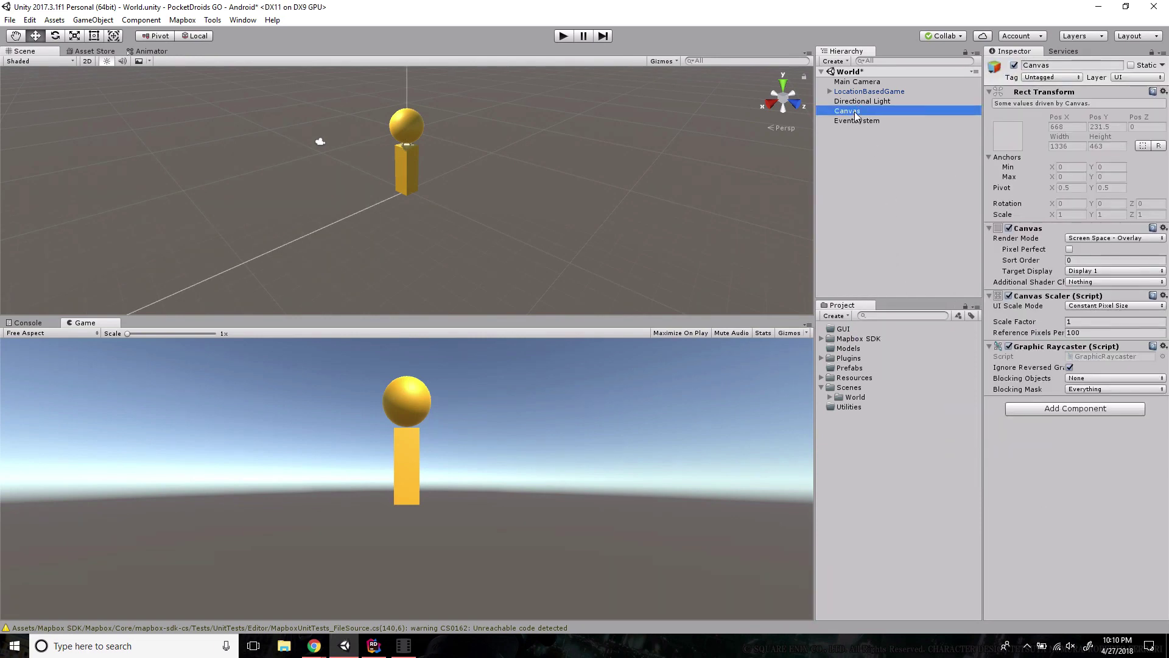
left_click(856, 116)
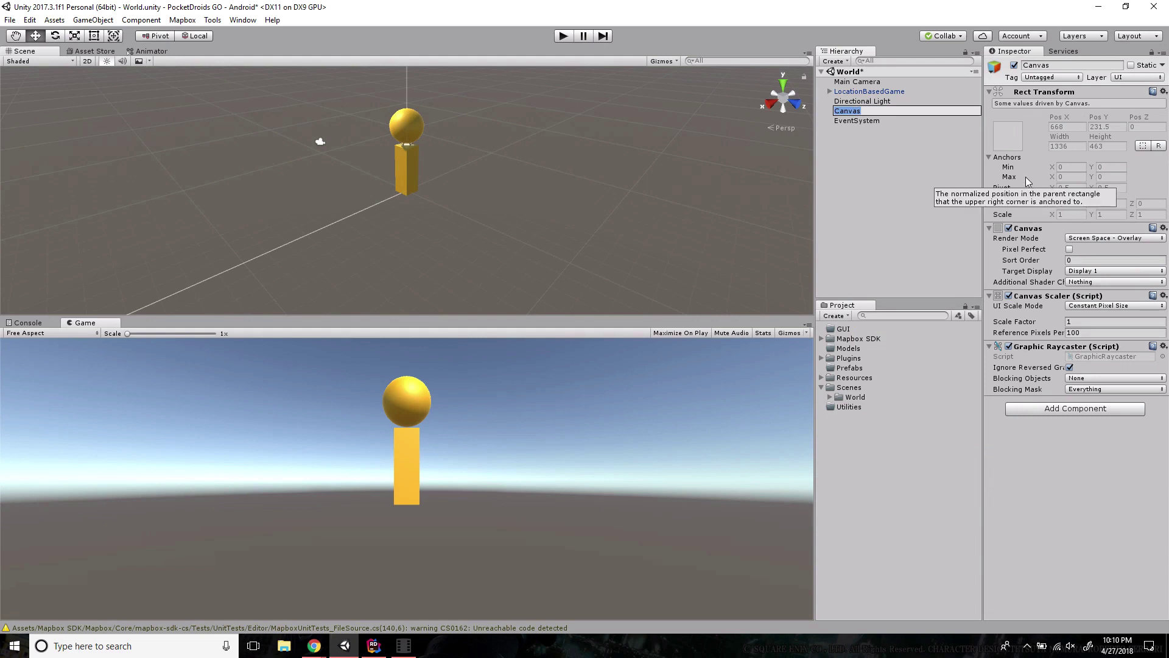
type("GUI")
key("Return")
Set the Game view aspect to 16:10 Portrait and face the canvas in the Scene view.
scroll(510, 119, "down", 5)
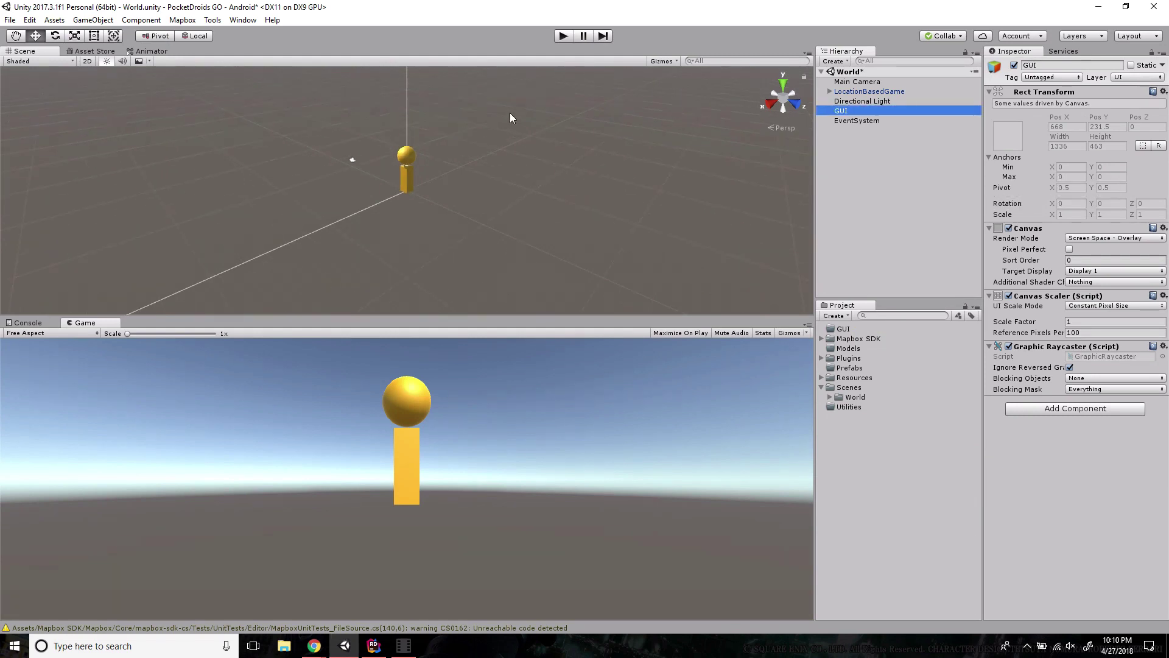
scroll(510, 112, "down", 5)
scroll(515, 112, "down", 5)
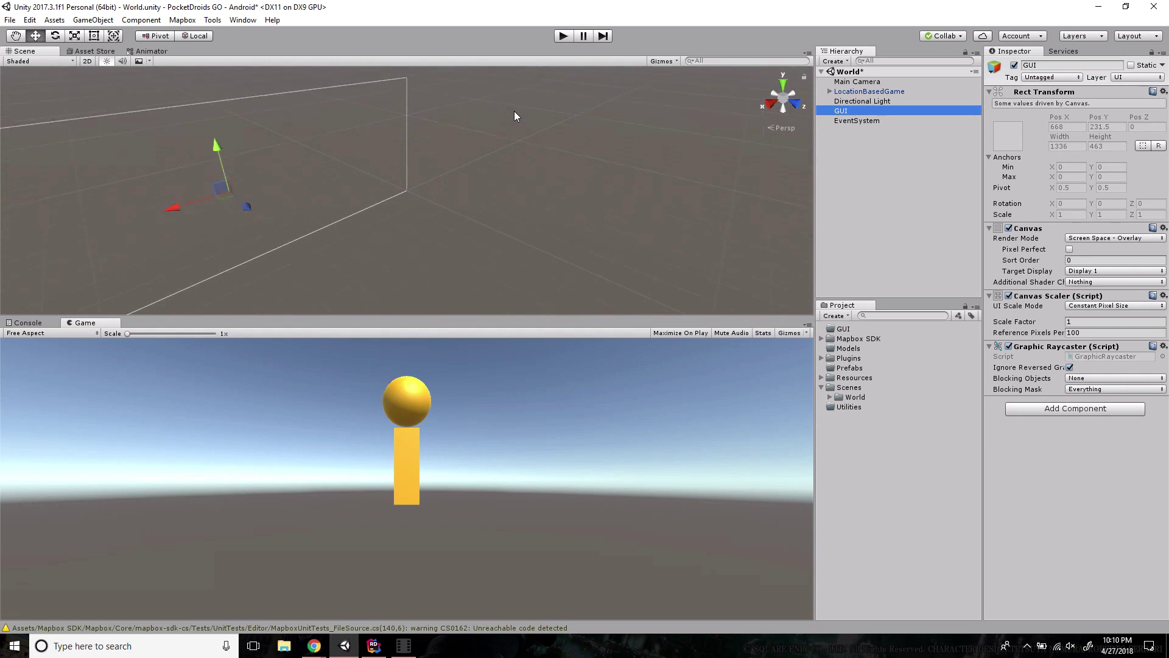
left_click(32, 333)
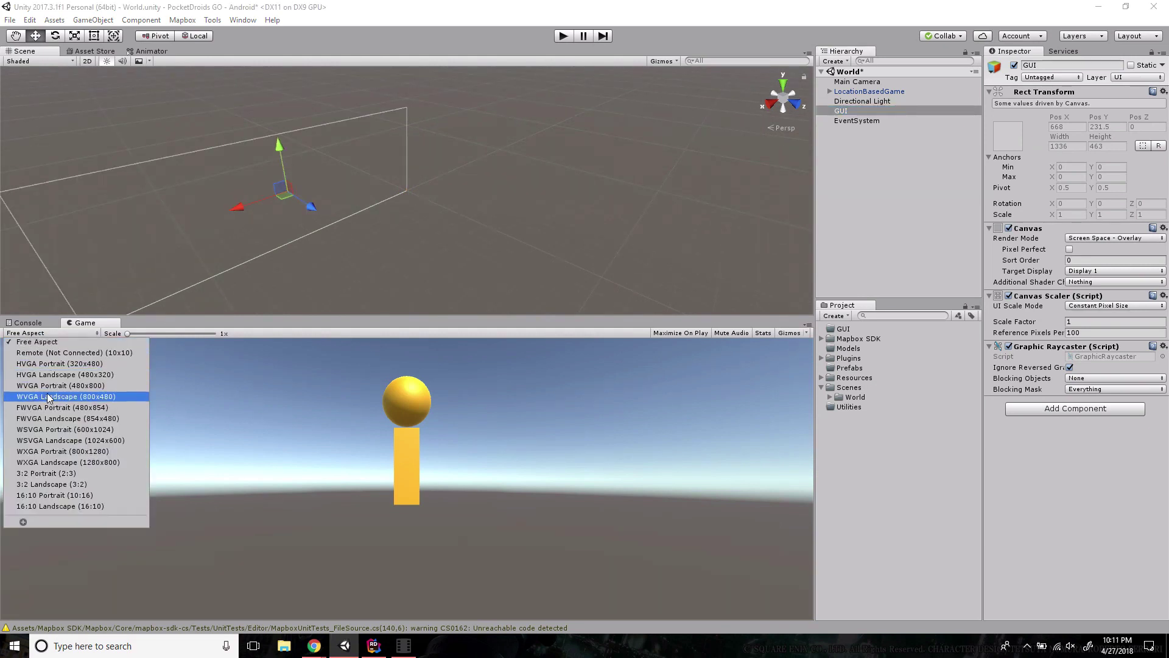
left_click(68, 495)
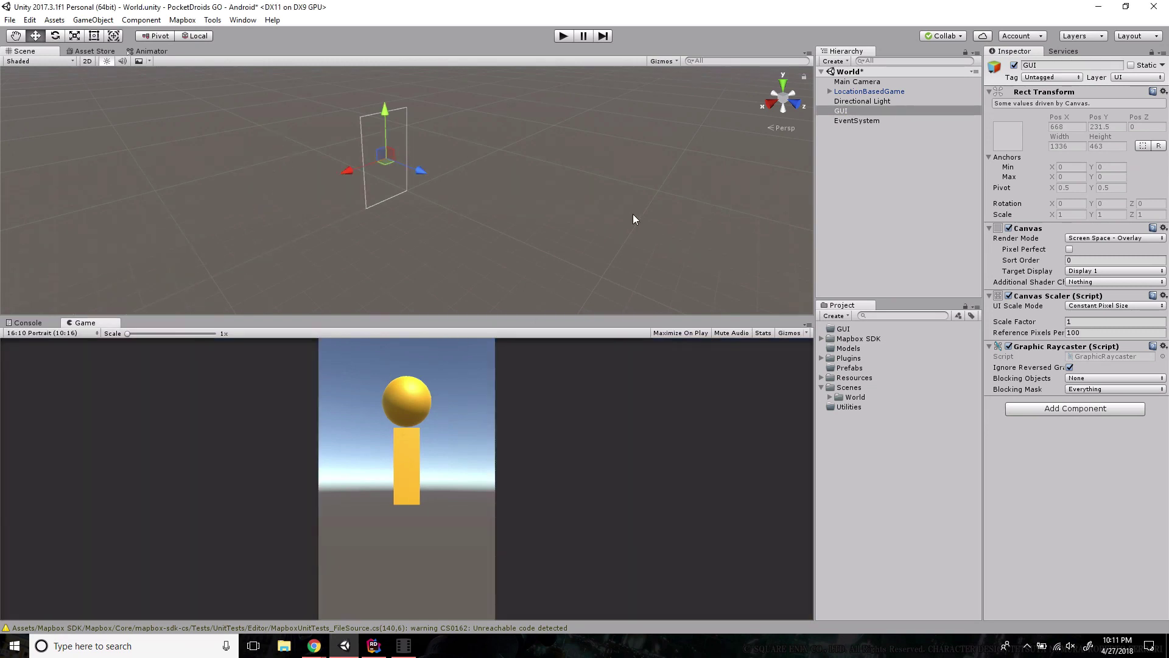
left_click_drag(652, 192, 538, 132, "alt")
scroll(479, 190, "up", 4)
scroll(478, 190, "down", 2)
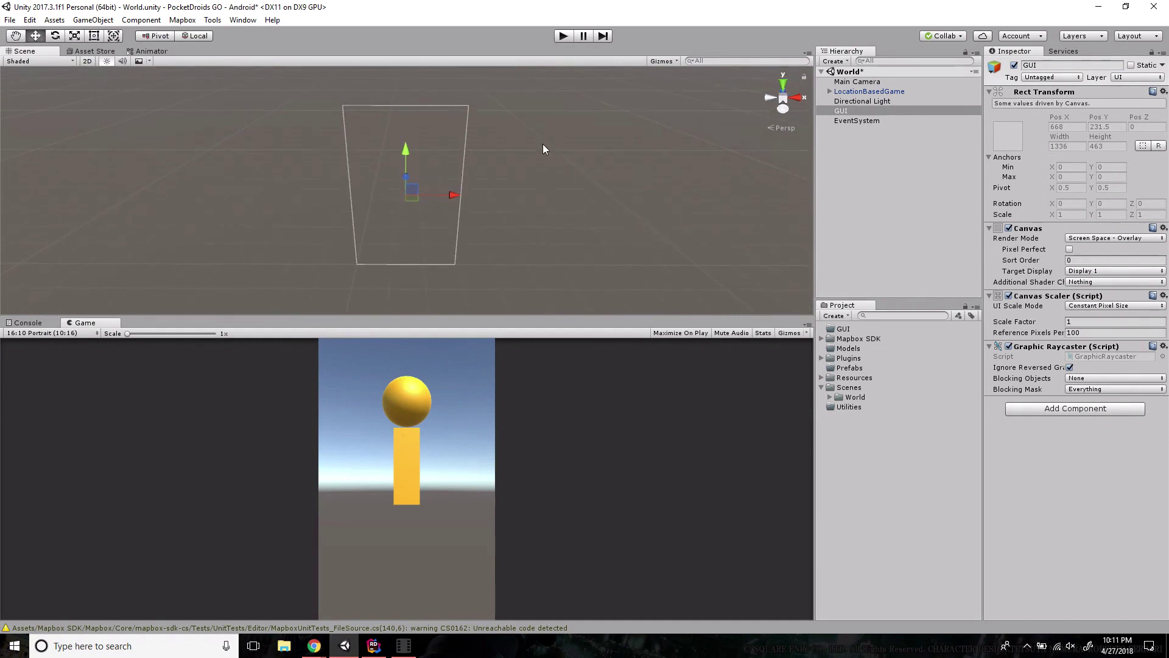
Add a UI Image under the GUI canvas and drag it toward the top.
left_click(652, 146)
left_click(847, 111)
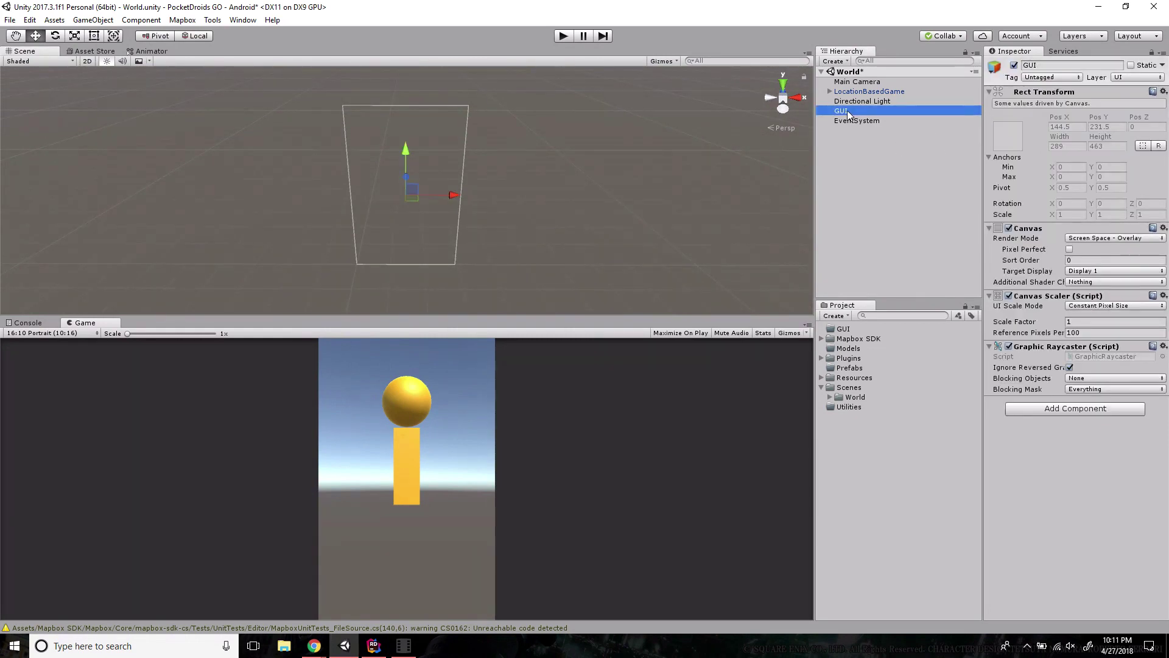
right_click(847, 110)
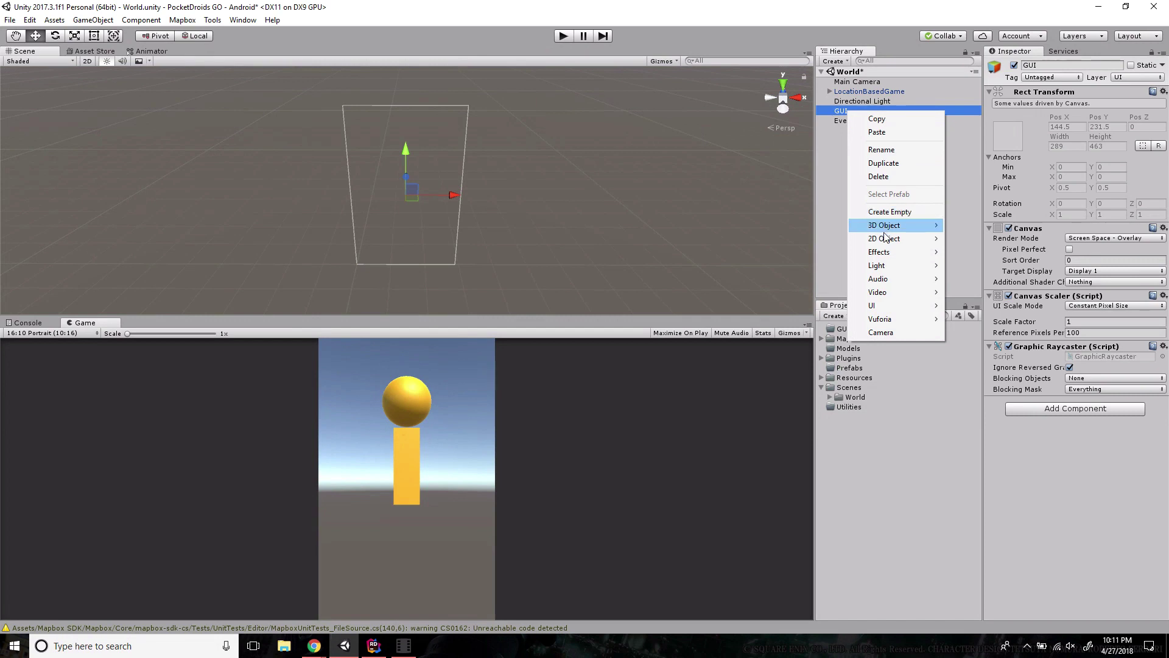
mouse_move(895, 307)
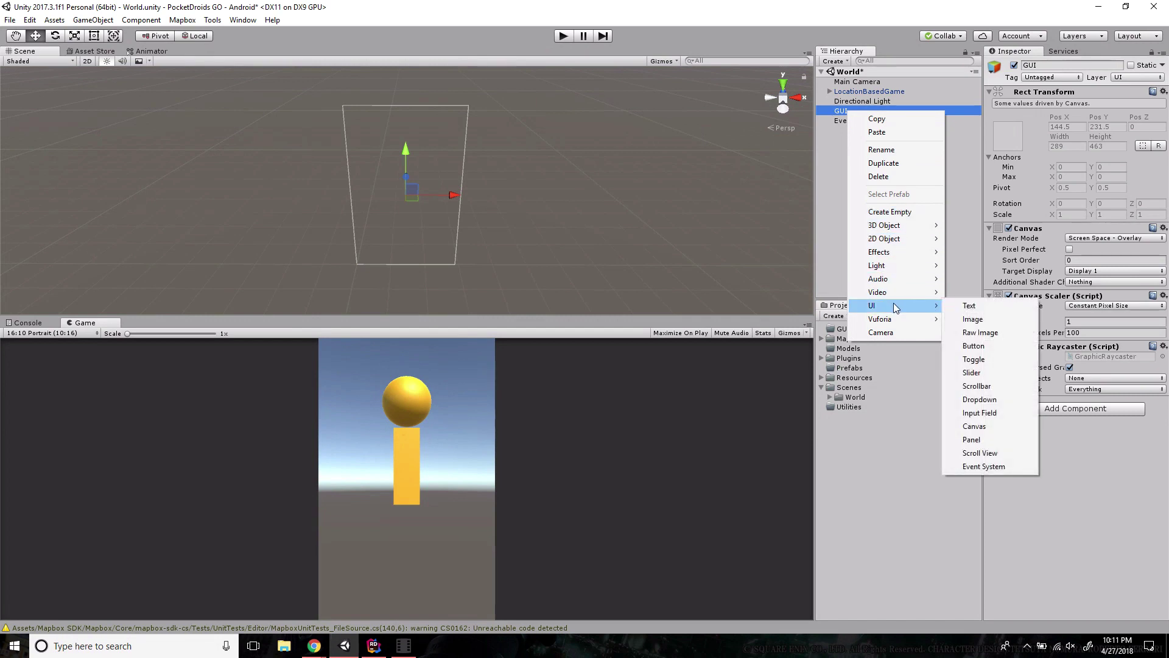
left_click(971, 320)
left_click_drag(410, 188, 418, 138)
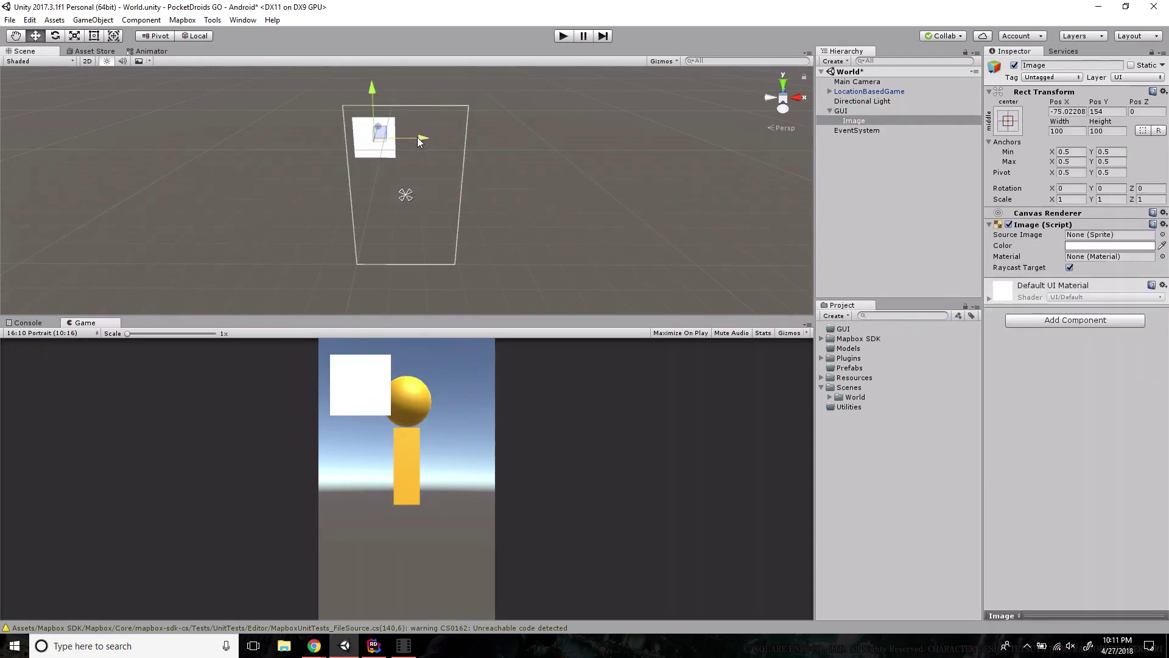
Rename the Image object to 'Profile Badge'.
left_click(868, 122)
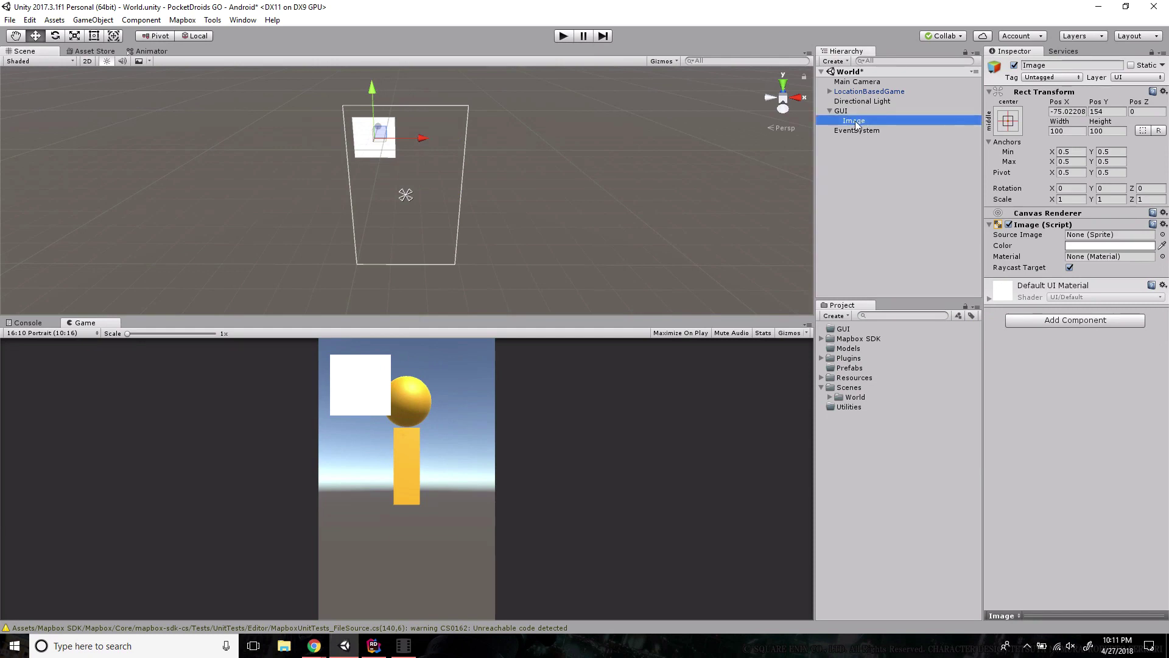
left_click(856, 121)
type("Pro")
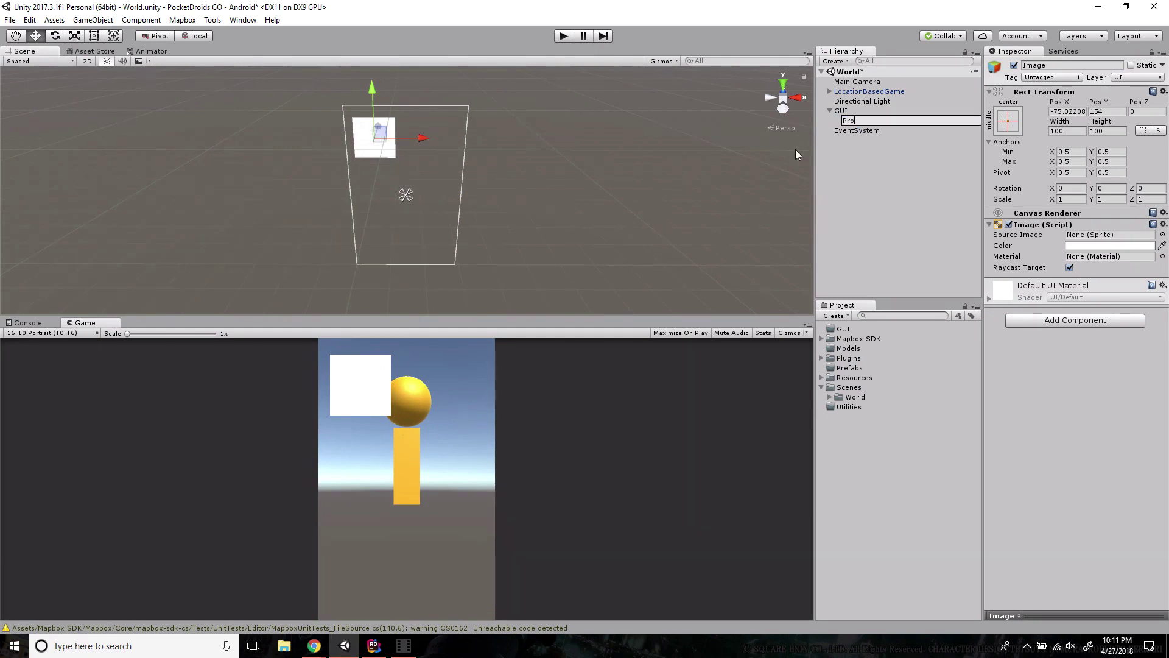
type("file Badge")
key("Return")
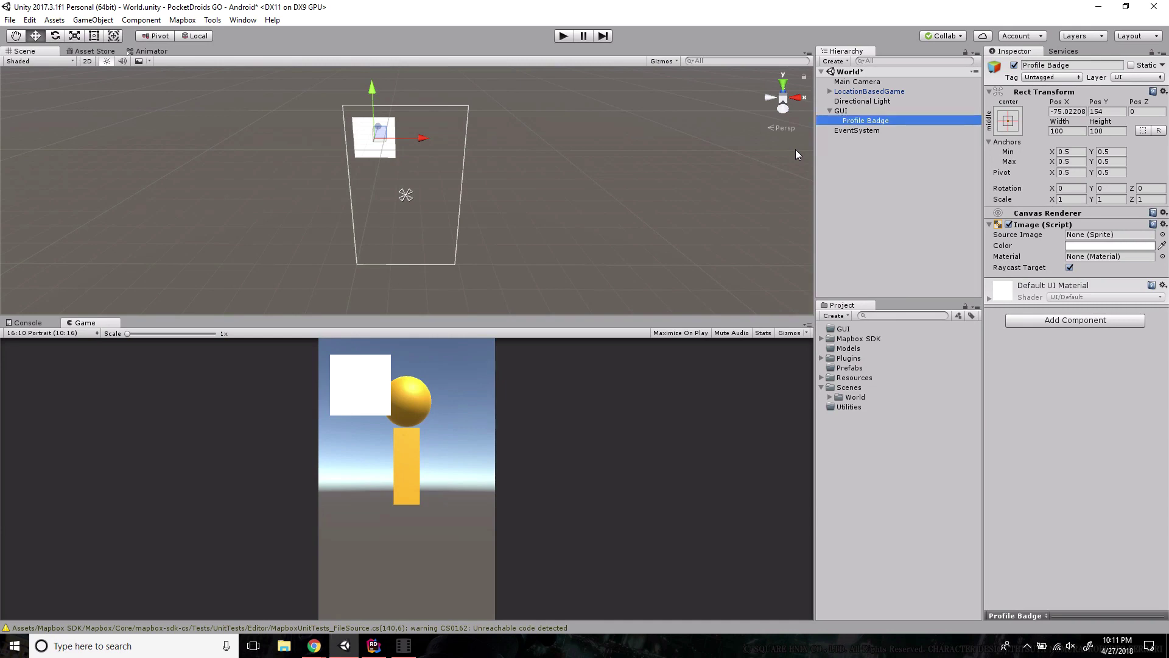
Add a Button under GUI, delete its Text child, and rename it 'Menu Button'.
right_click(844, 111)
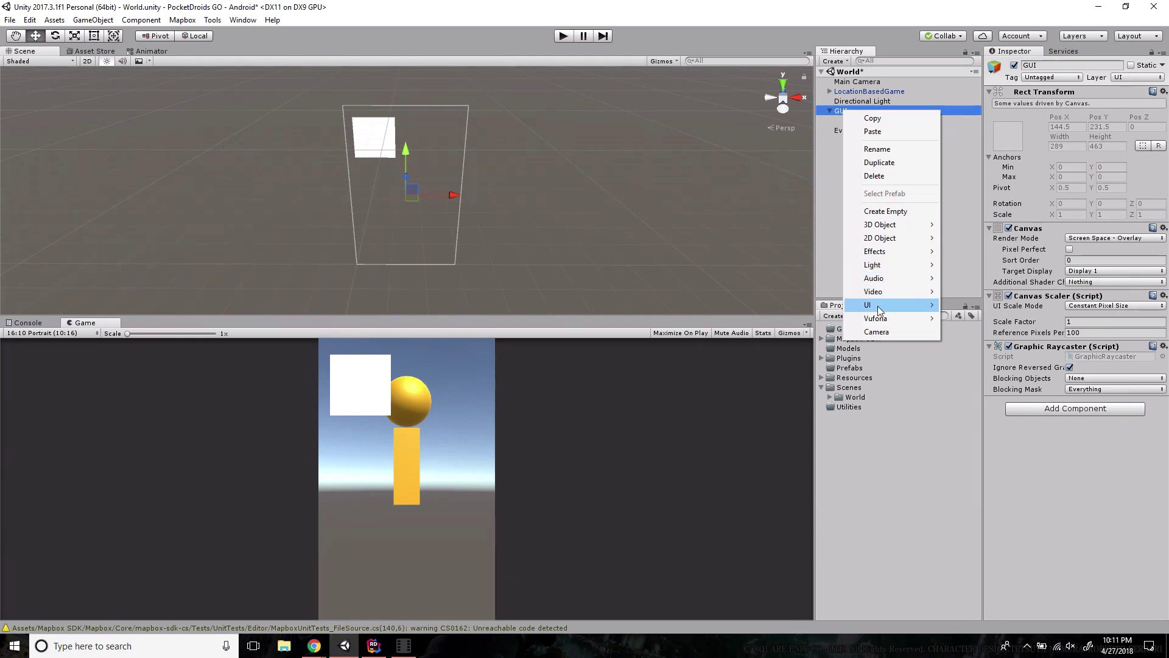
left_click(968, 346)
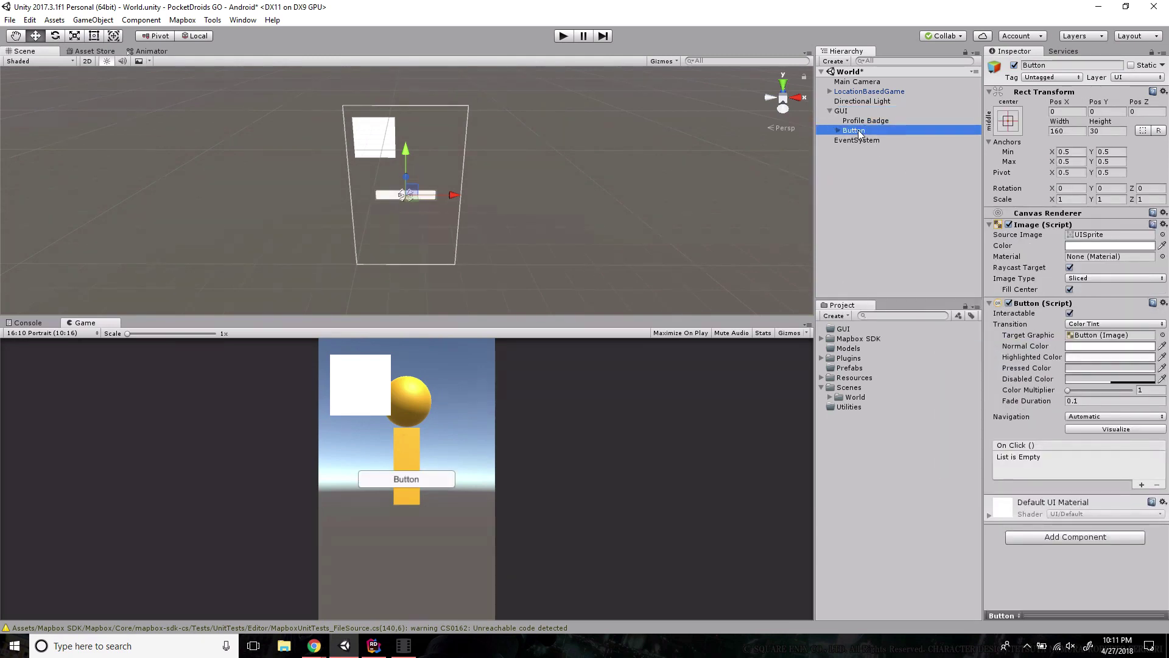
left_click(838, 131)
left_click(853, 141)
key("Delete")
double_click(854, 130)
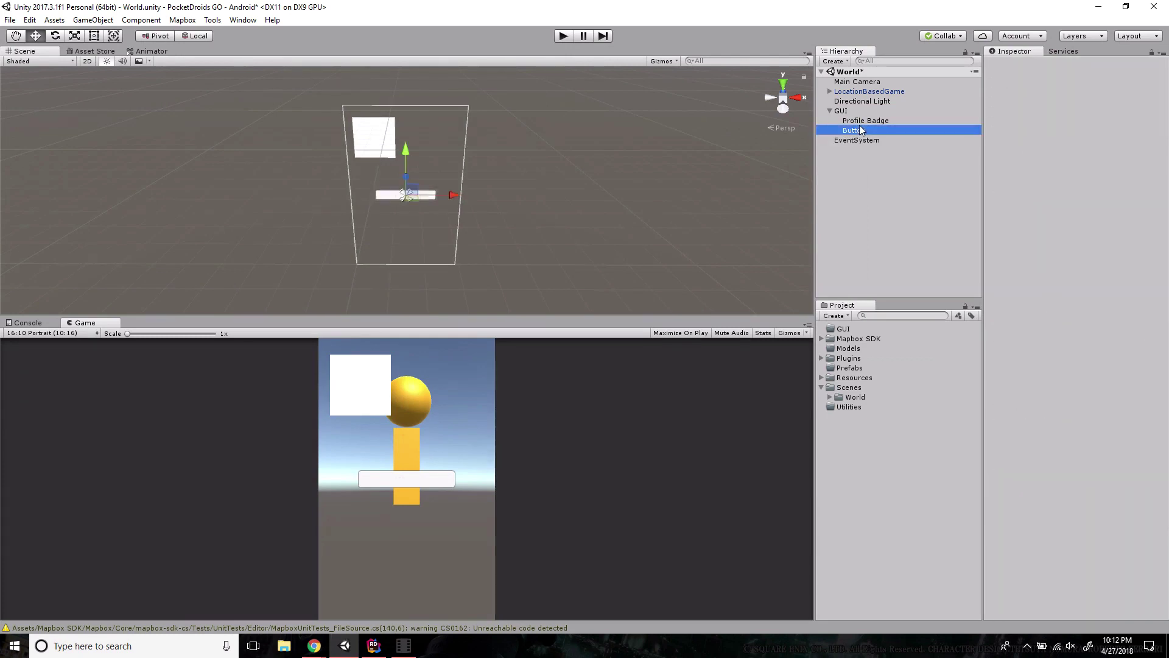
type("Menu Button")
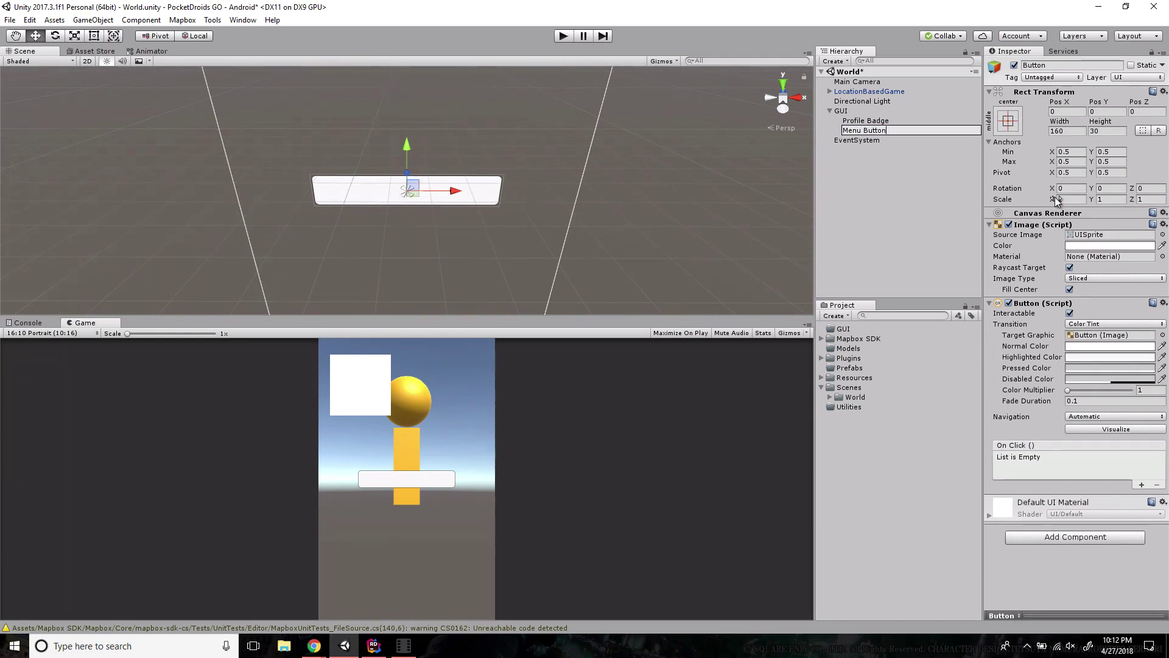
key("Return")
Drag the Menu Button down toward the bottom of the game screen.
scroll(546, 172, "down", 3)
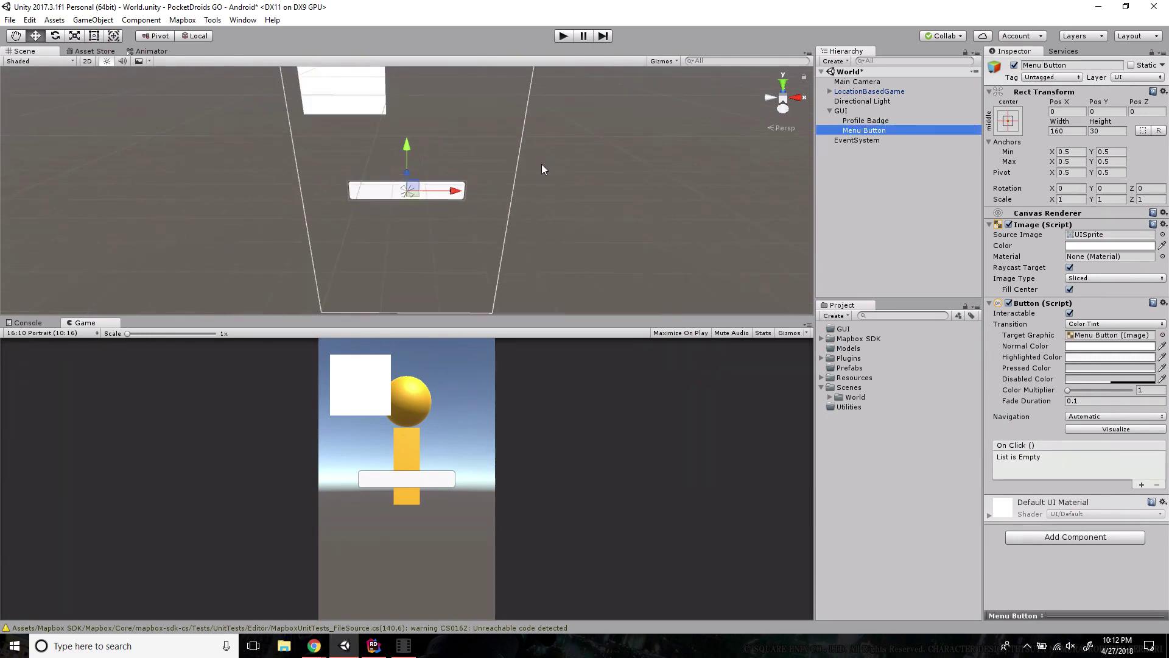
scroll(543, 169, "down", 4)
left_click_drag(402, 142, 477, 195)
key("f")
key("f")
scroll(405, 137, "down", 2)
left_click(434, 247)
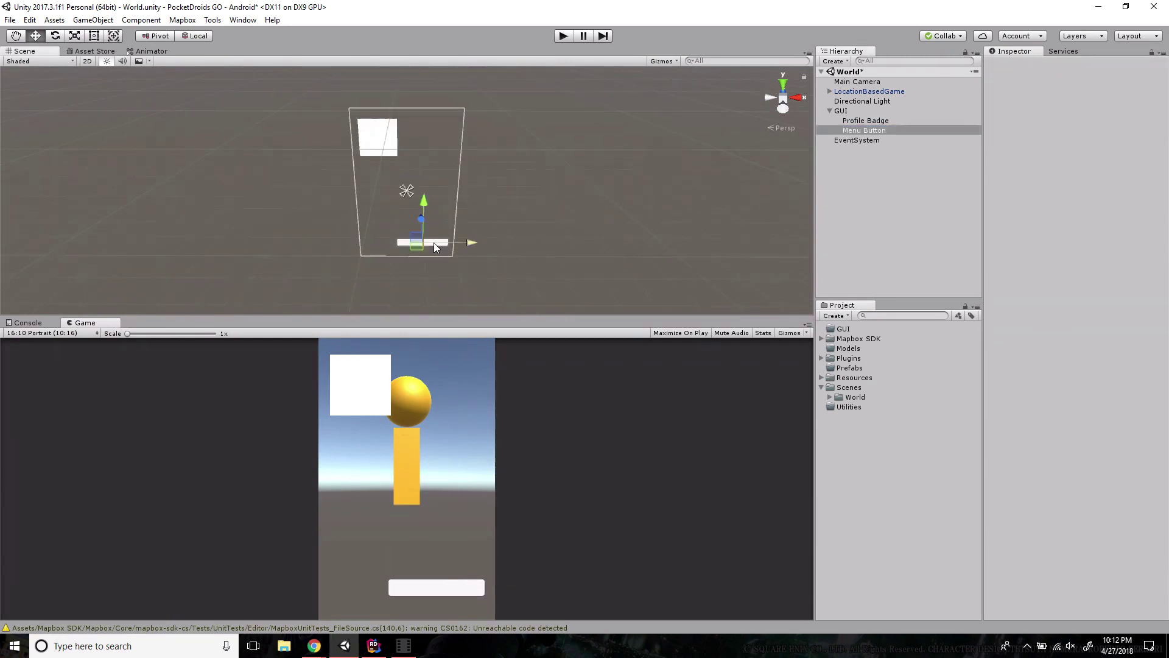
left_click(434, 243)
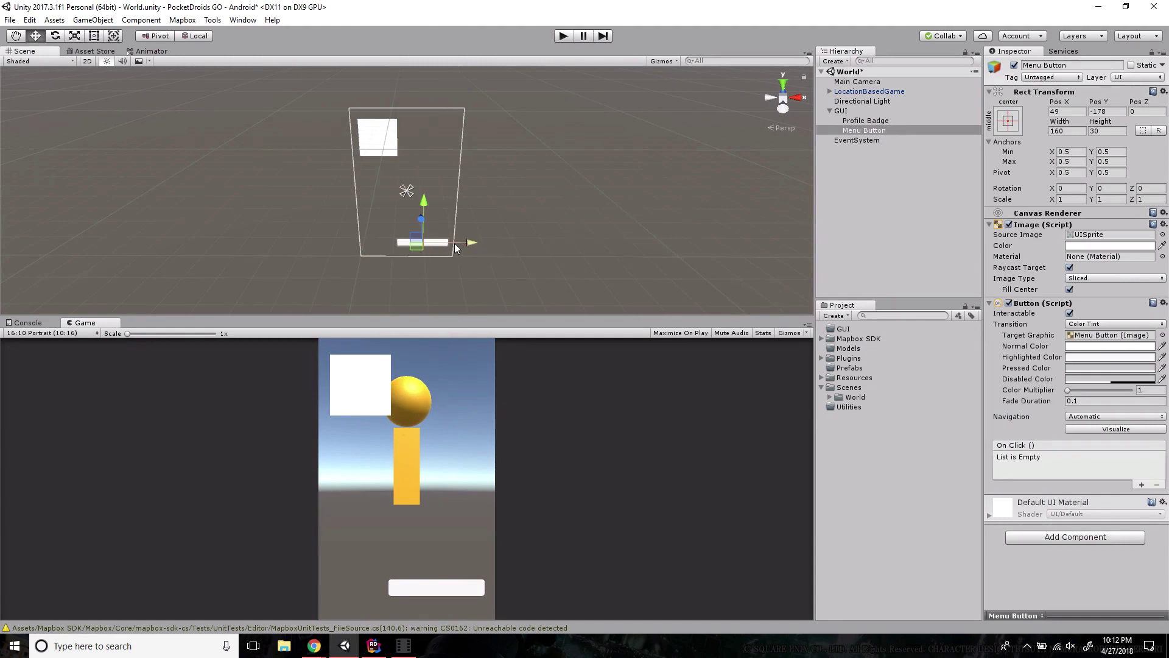
left_click(375, 148)
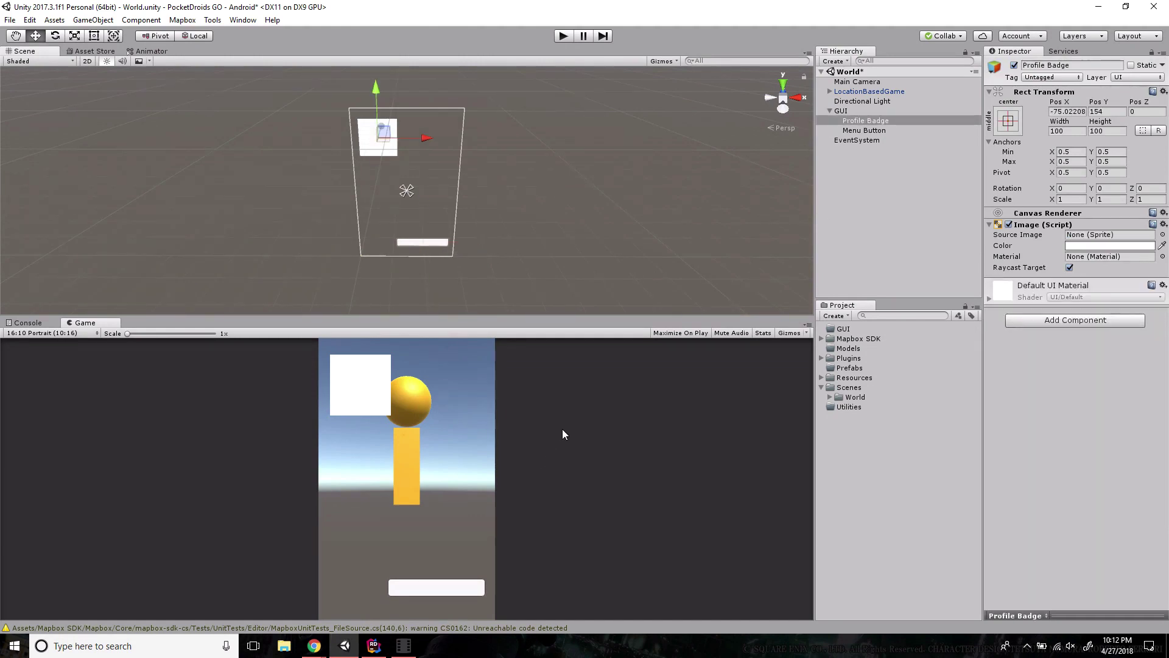
Copy gluk_digitalt, Droids Btn, Menu Btn and Profile Badge from PocketDroids GO/UI into Unity's GUI folder.
left_click(284, 646)
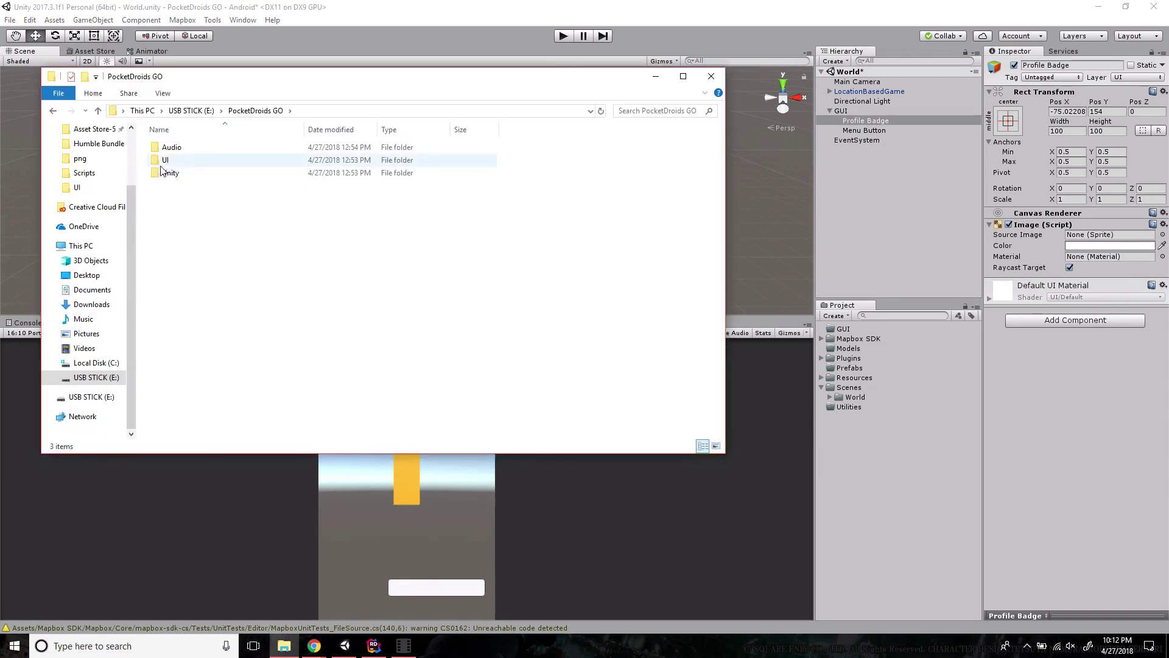
double_click(173, 161)
left_click_drag(235, 205, 169, 151)
left_click_drag(788, 187, 850, 334)
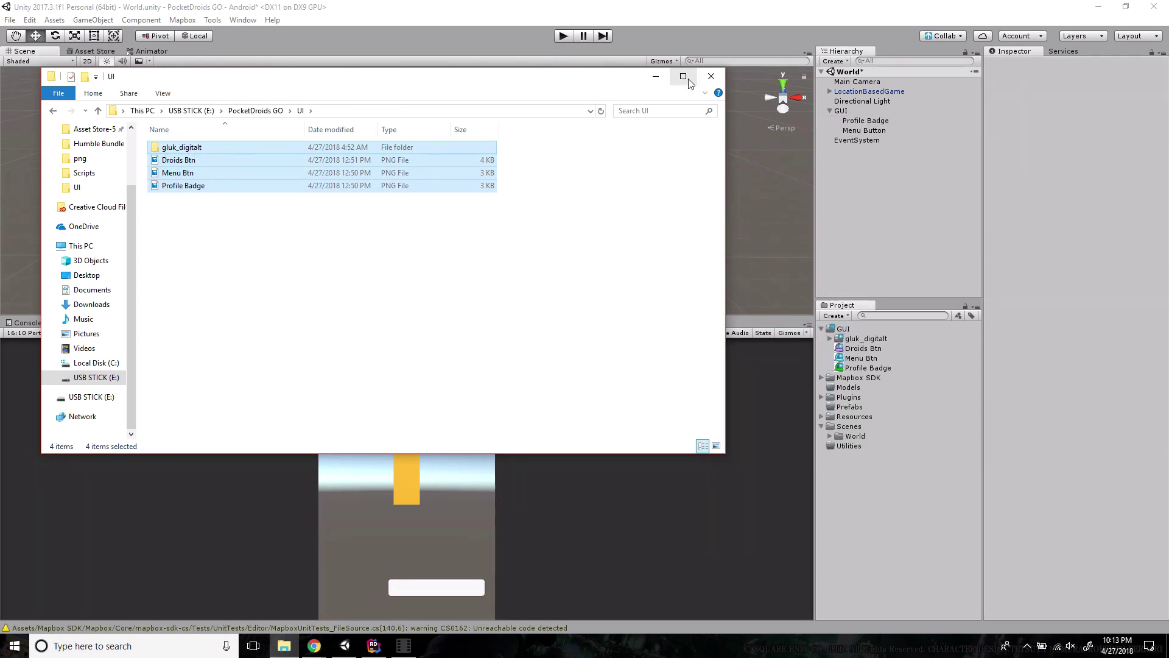
left_click(711, 76)
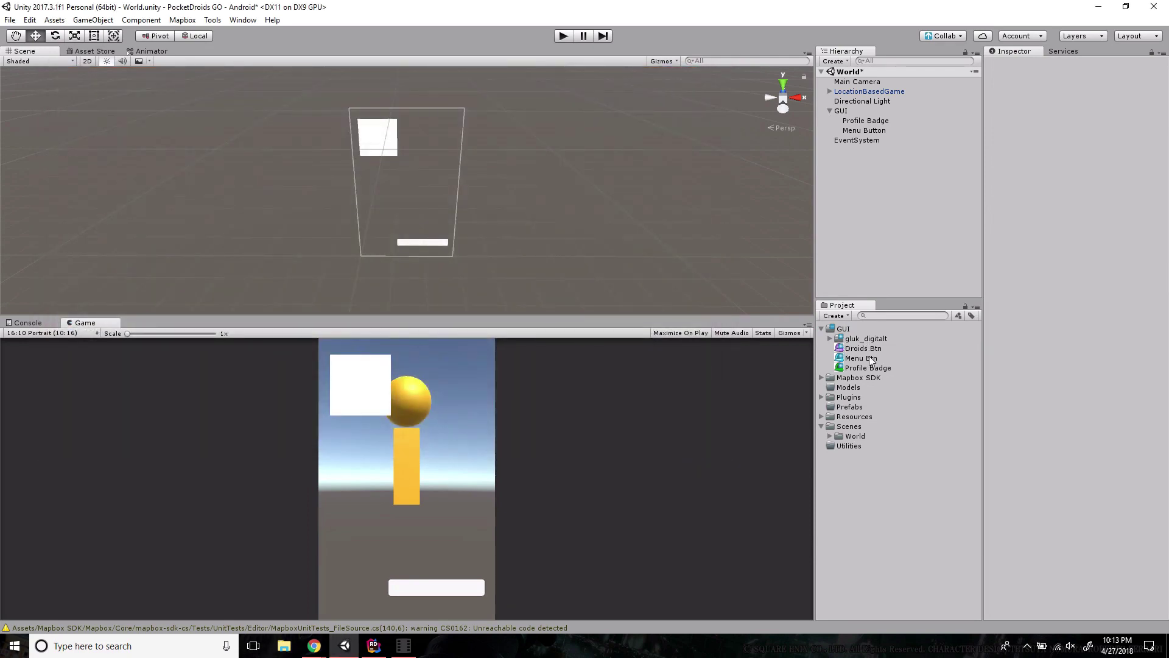
Set Droids Btn's Texture Type to Sprite (2D and UI) and apply.
left_click(877, 340)
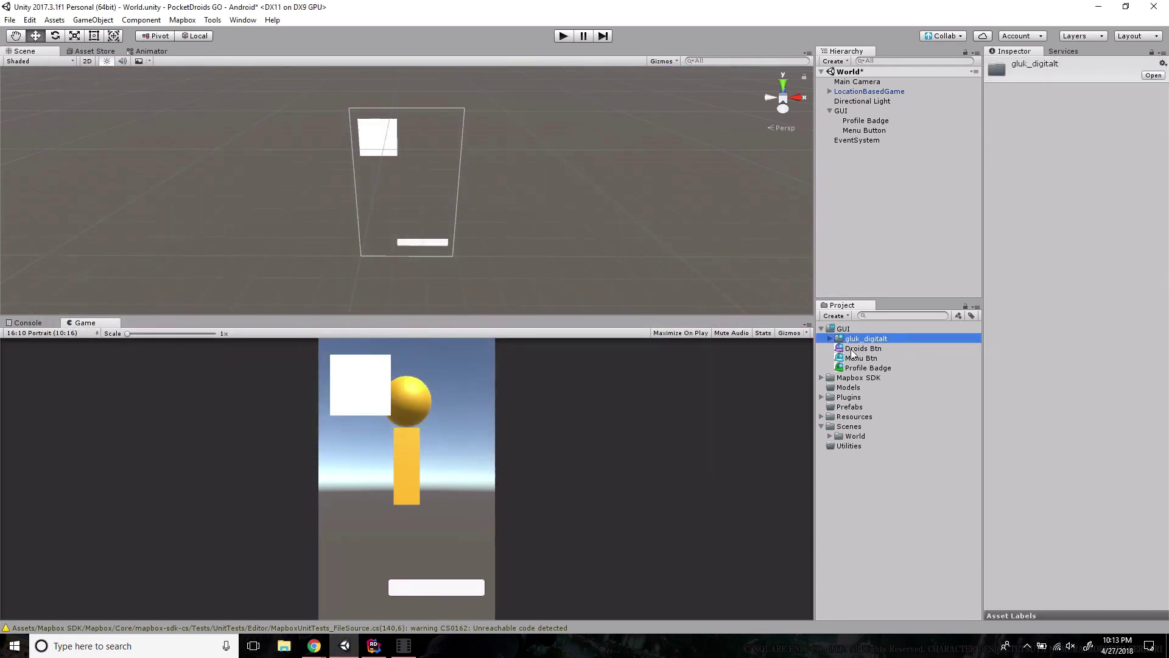
left_click(868, 368)
left_click(865, 120)
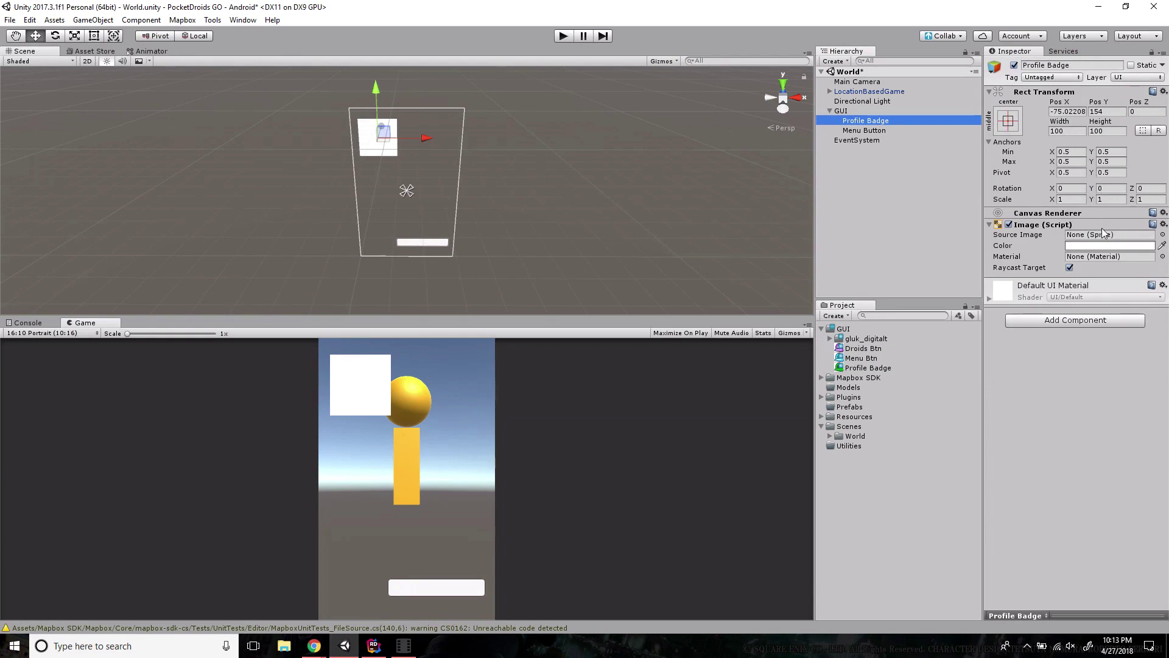
left_click(867, 349)
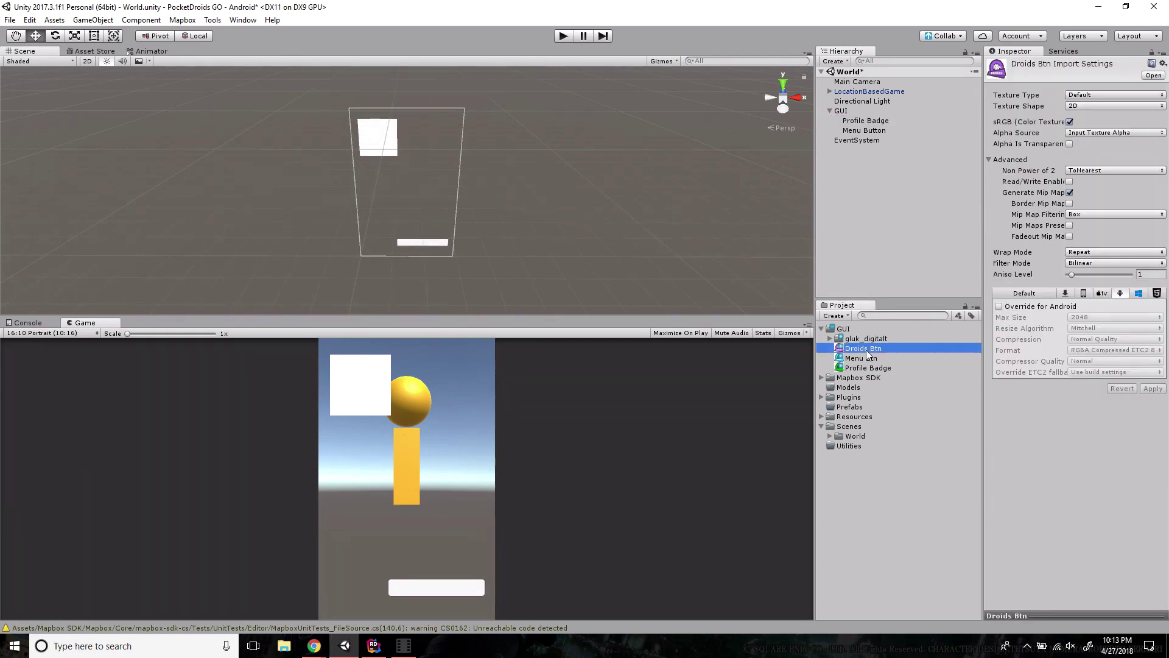
left_click(1100, 95)
left_click(1096, 148)
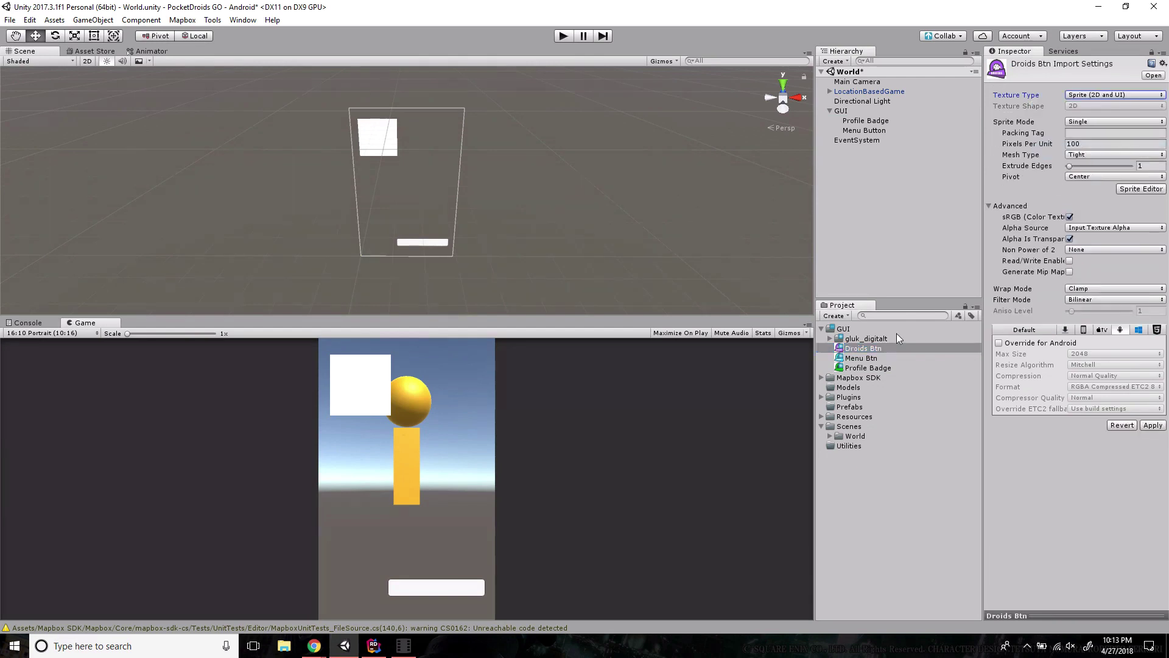
left_click(865, 359)
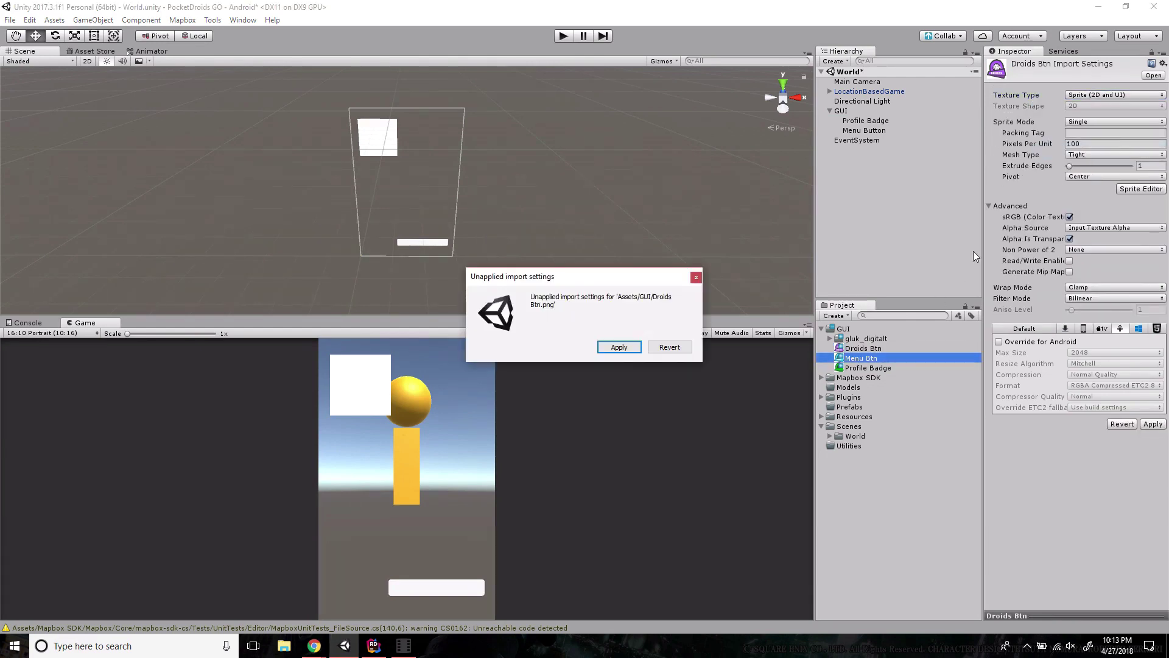
left_click(619, 346)
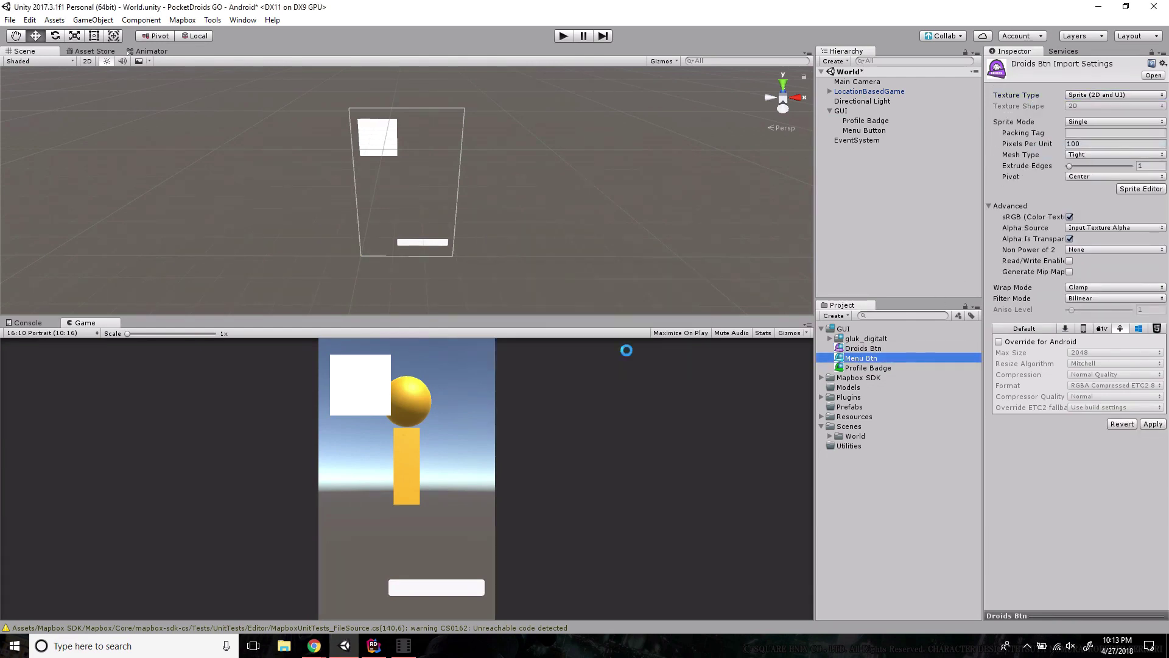
Set Menu Btn and Profile Badge to Sprite (2D and UI) and apply each.
left_click(1112, 95)
left_click(1096, 149)
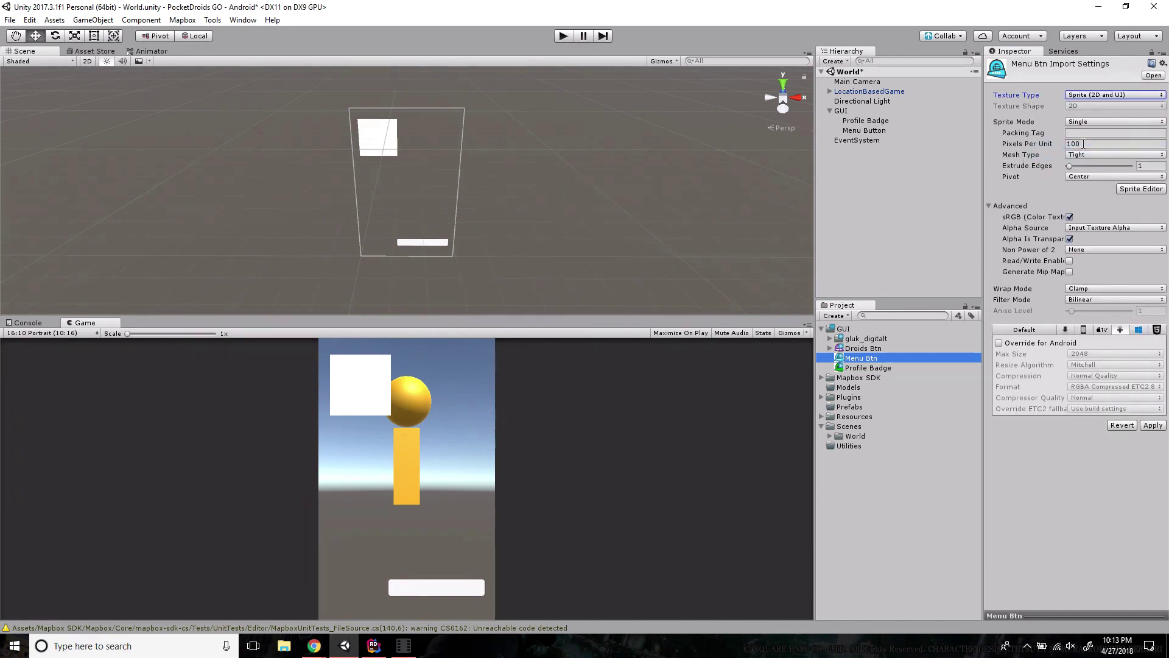
left_click(1148, 424)
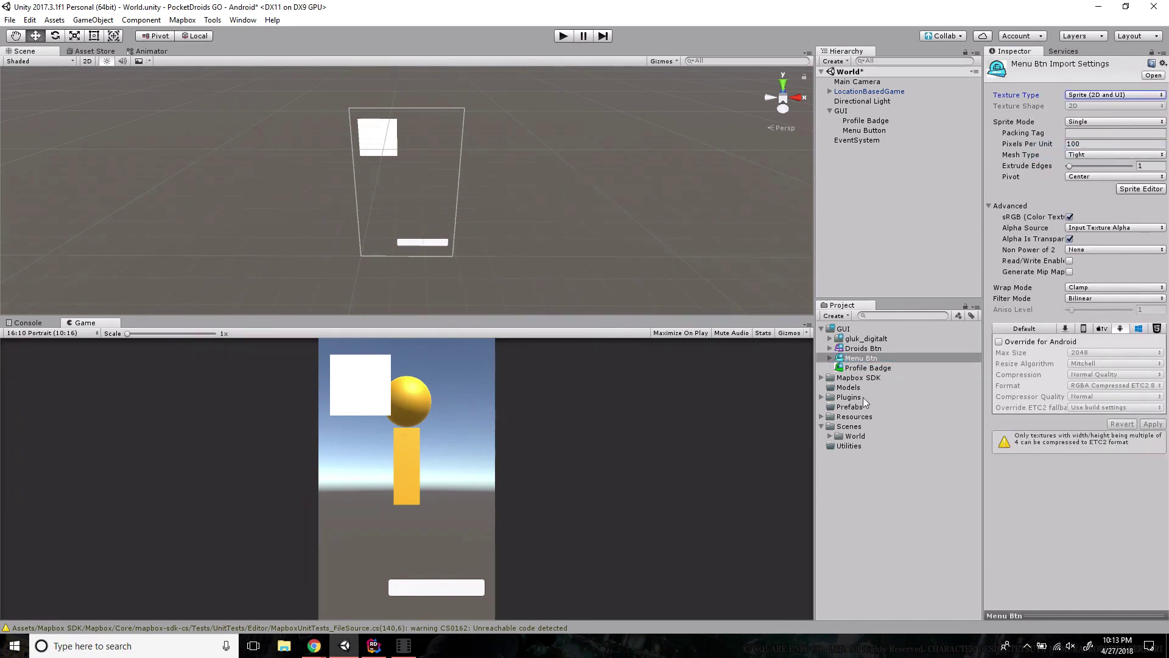
left_click(868, 368)
left_click(1090, 95)
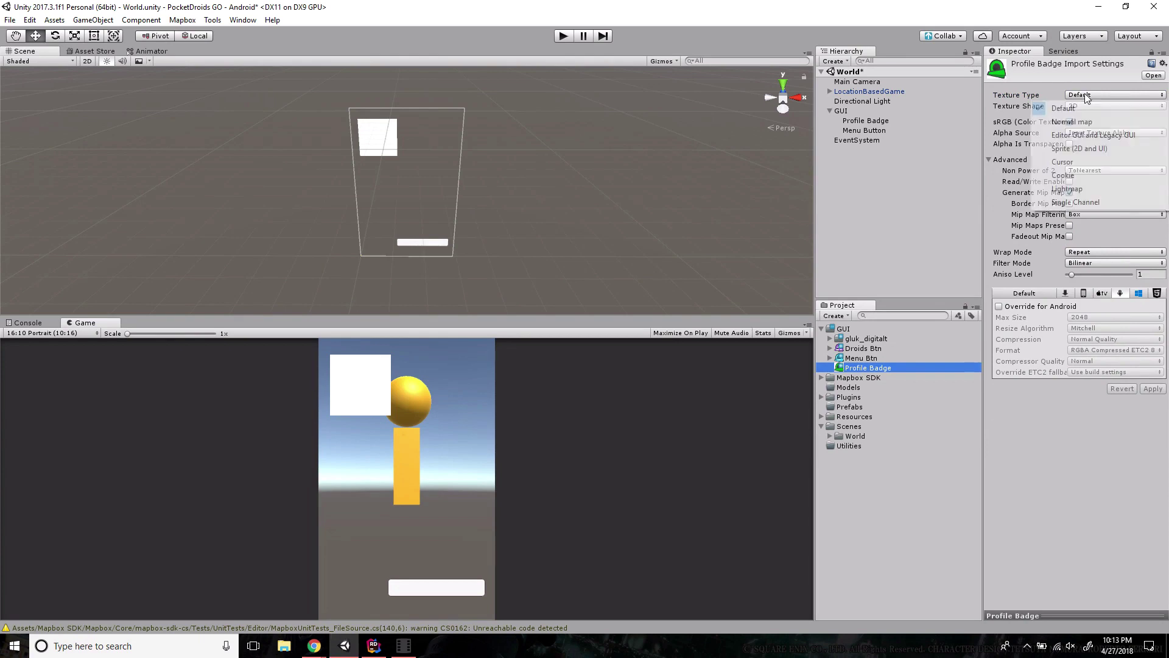
left_click(1065, 150)
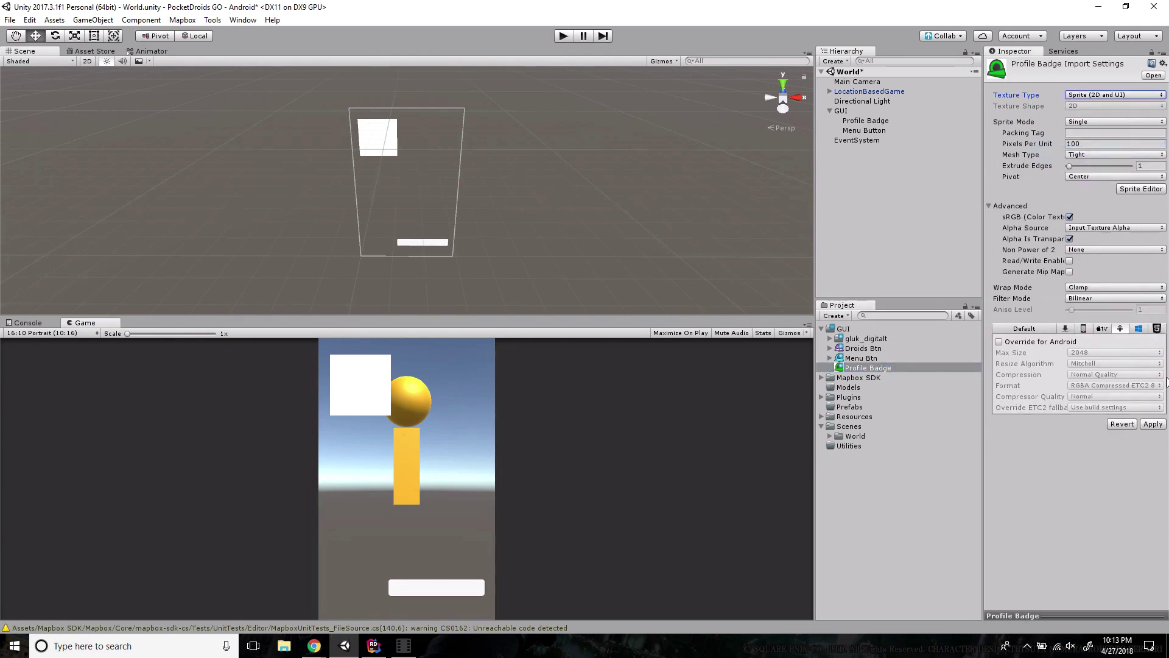
left_click(1158, 425)
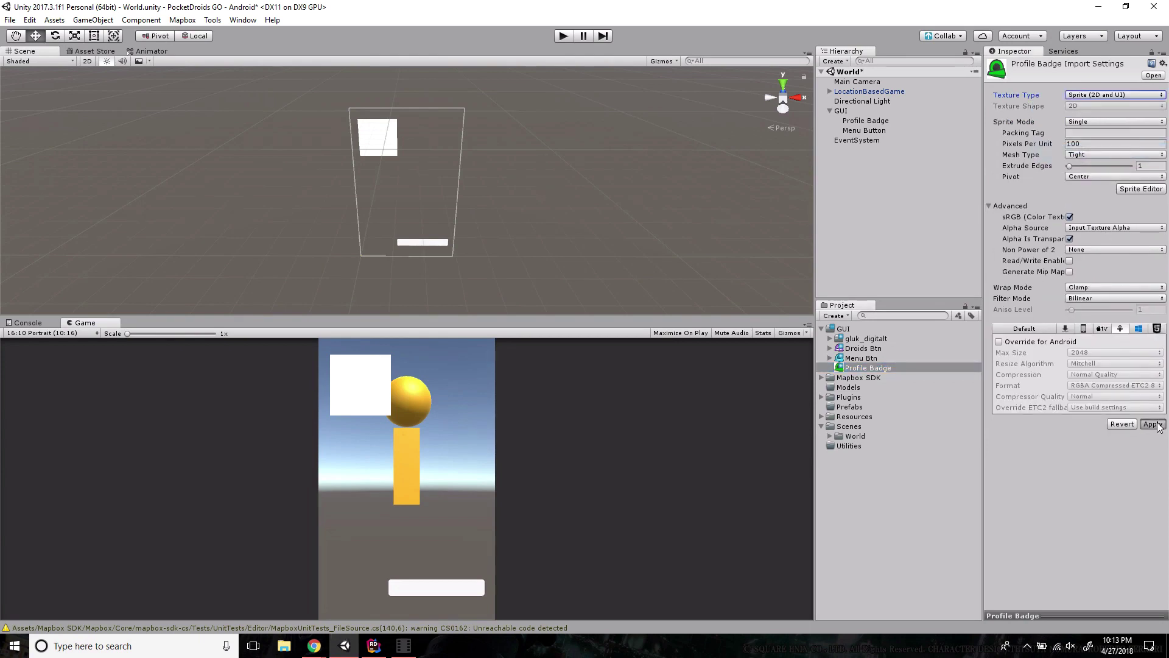
left_click(856, 121)
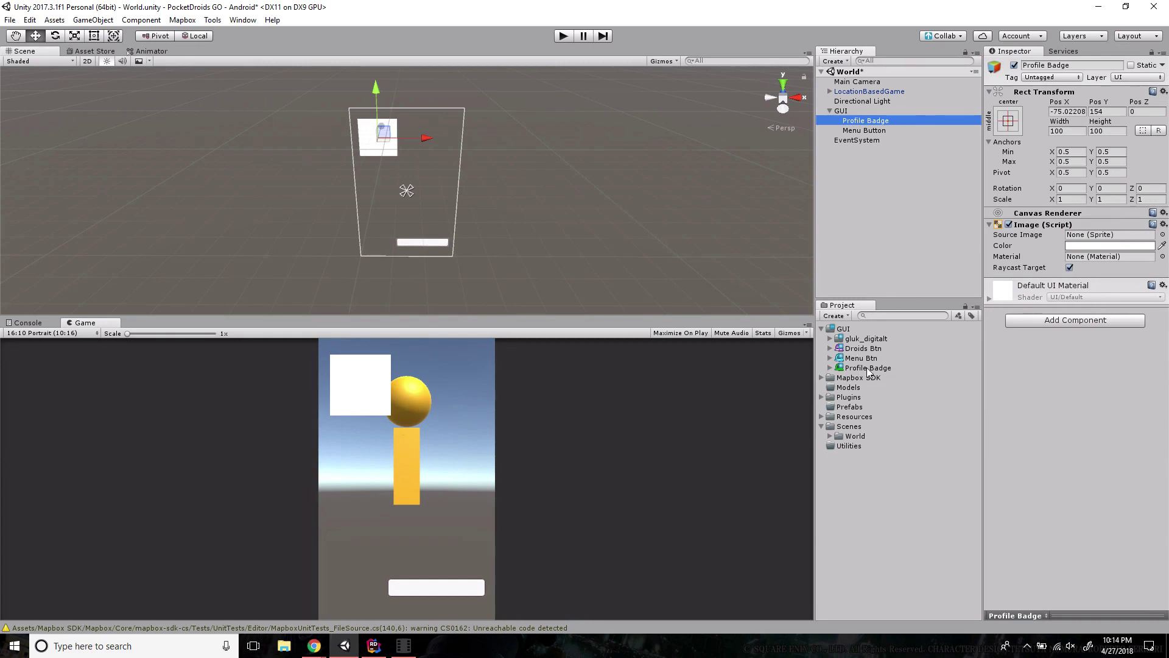
Assign the Profile Badge sprite as Source Image with Preserve Aspect, nudging it up and left.
left_click_drag(870, 372, 1106, 236)
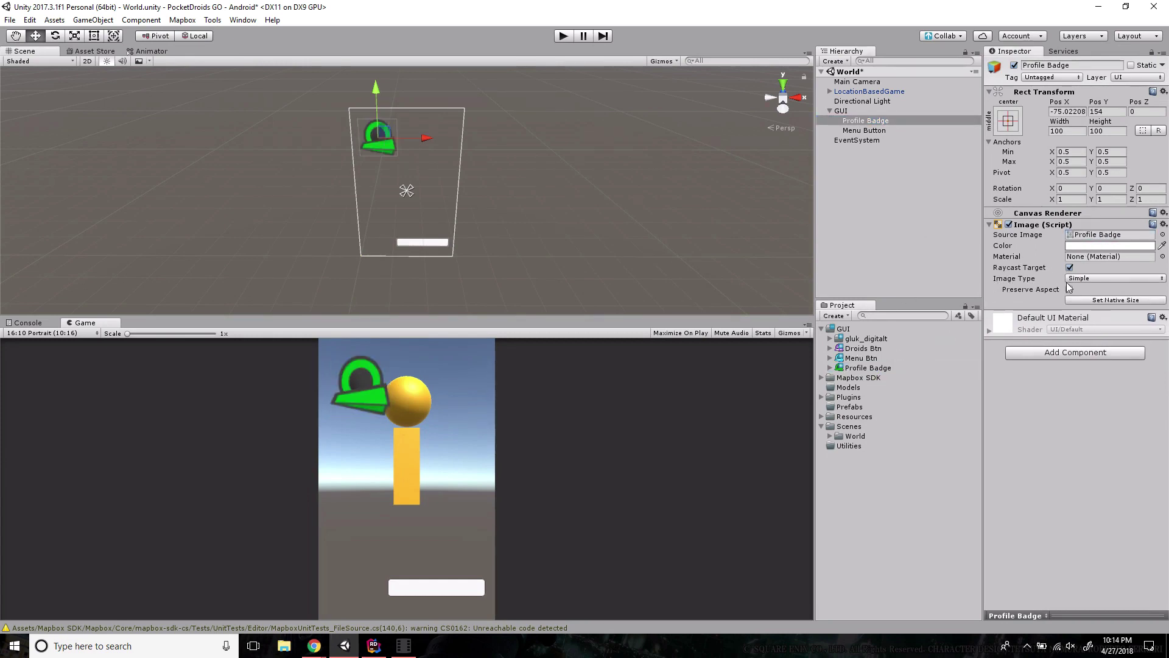
left_click(1069, 290)
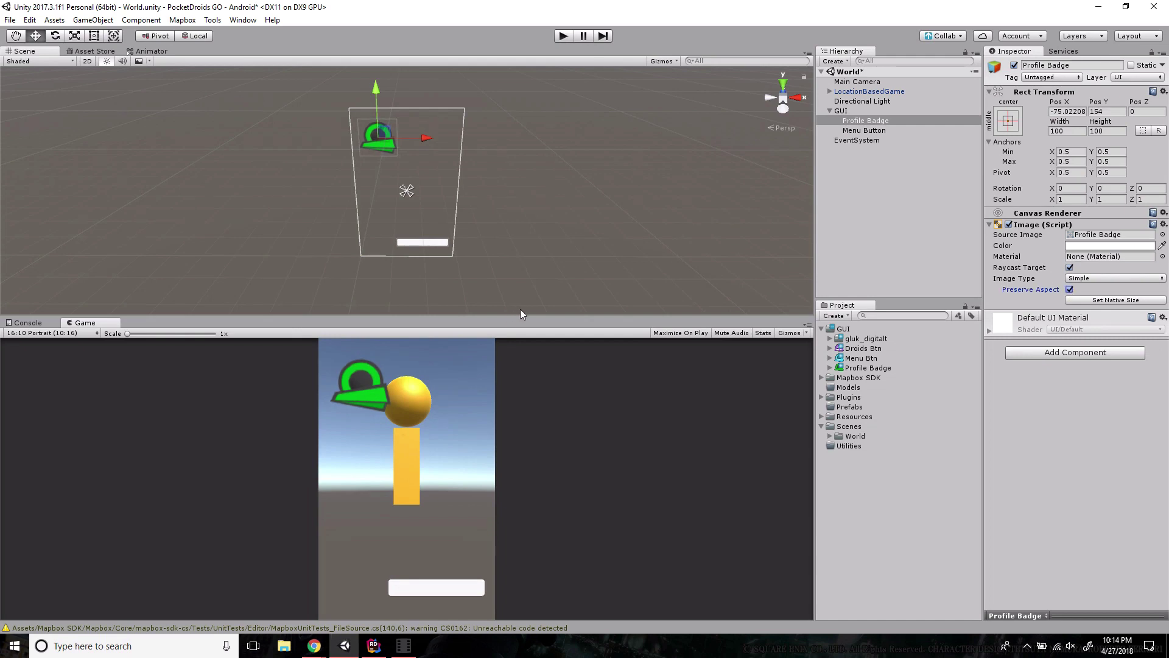
left_click_drag(376, 86, 378, 80)
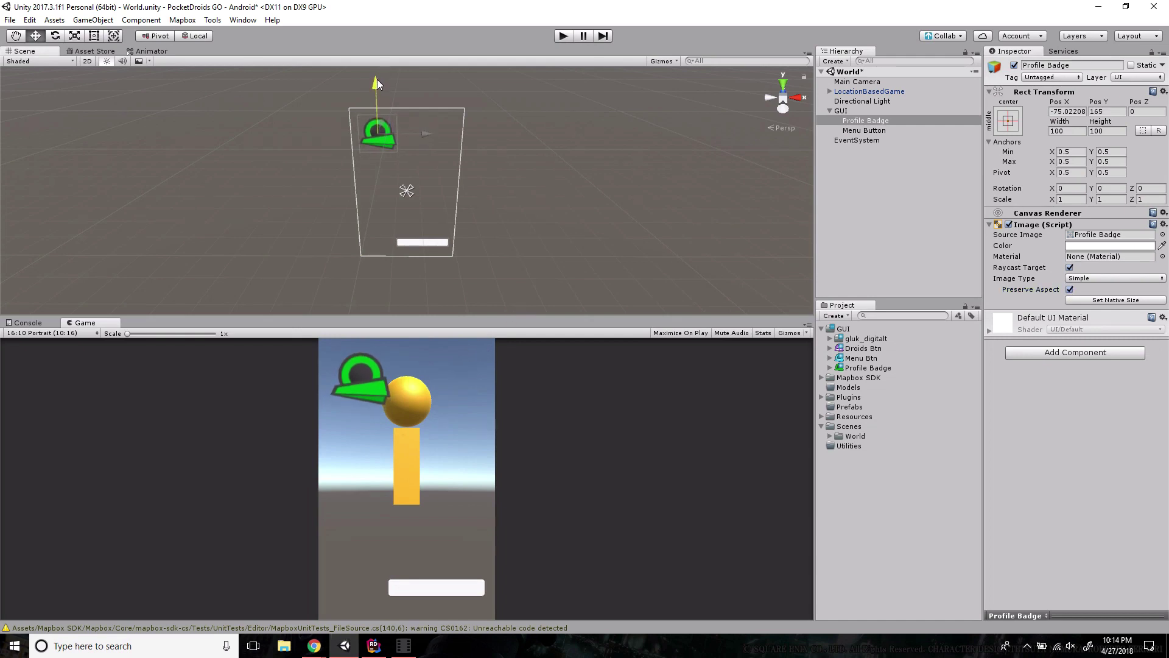
left_click_drag(433, 133, 430, 130)
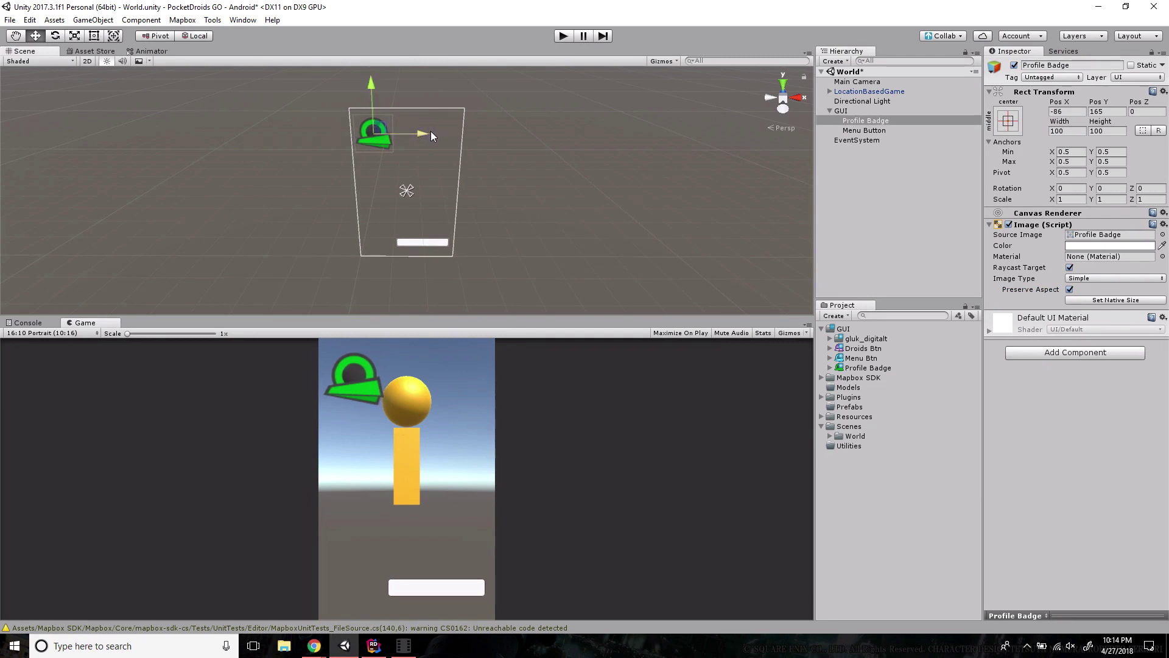
left_click(859, 131)
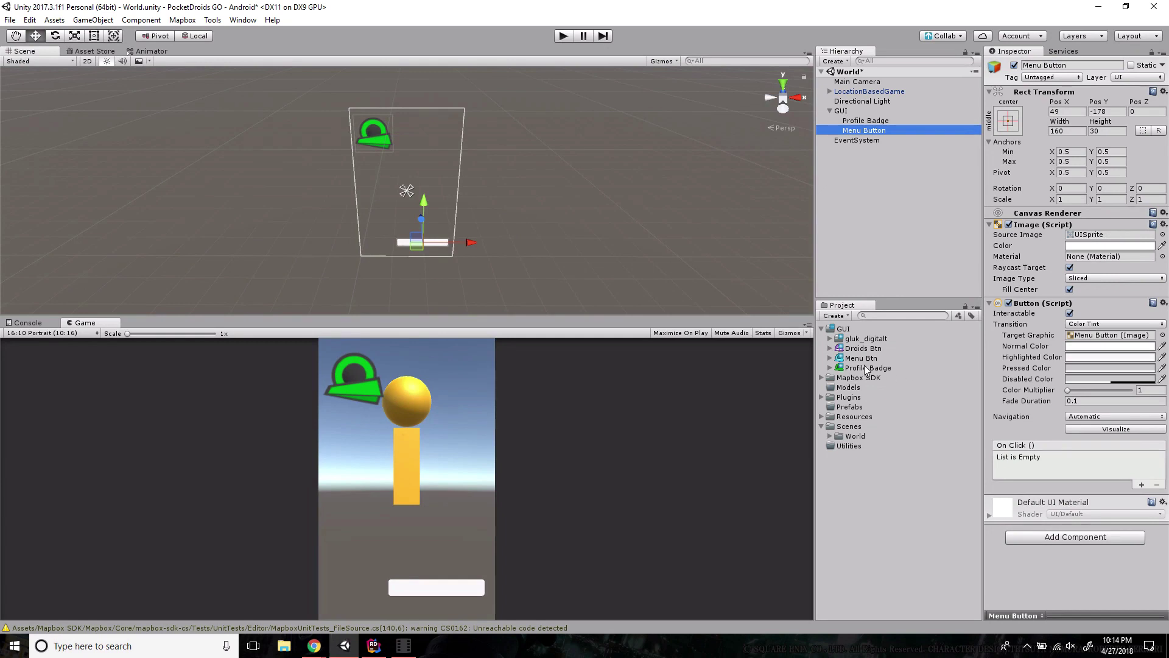
Assign the Menu Btn sprite as the Menu Button's Source Image with Preserve Aspect on.
left_click(855, 359)
key("ctrl+z")
left_click_drag(856, 360, 1096, 237)
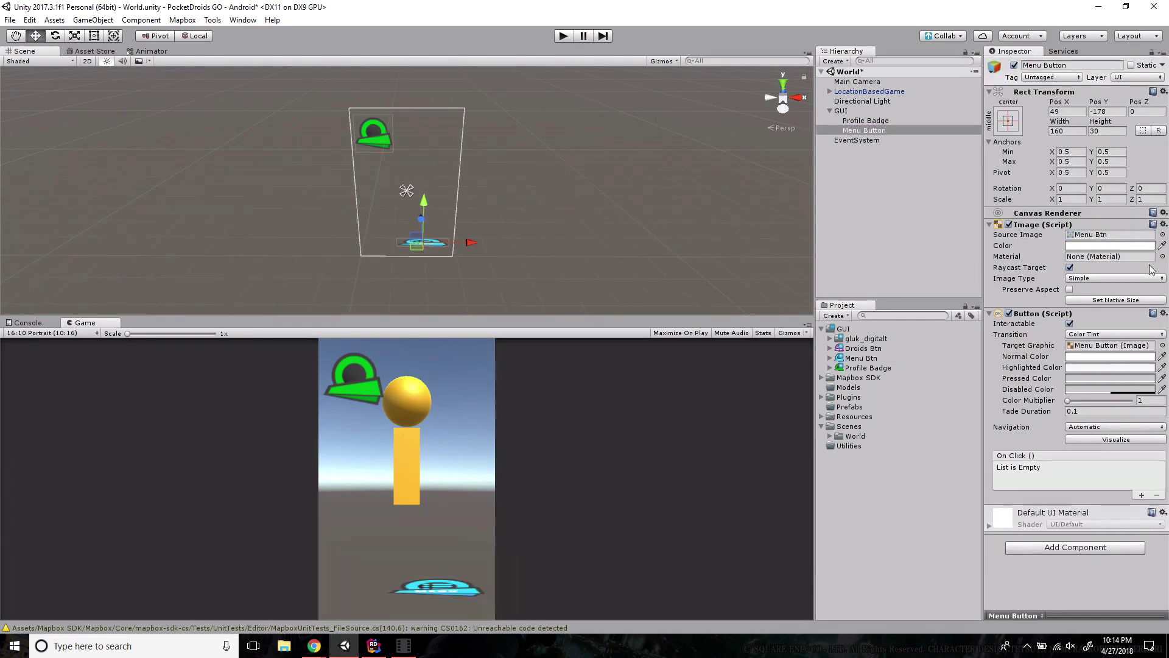
left_click(1070, 290)
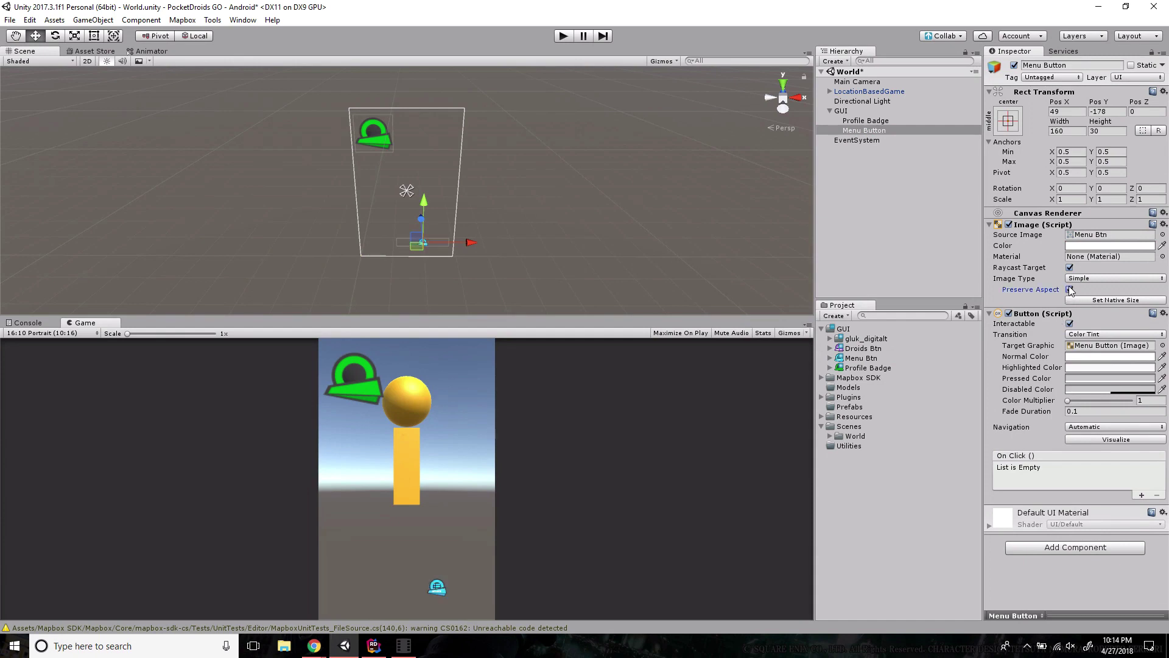
Size the Menu Button 60 by 60, apply Set Native Size, and move it right and lower.
left_click(1102, 133)
type("60")
key("Tab")
type("60")
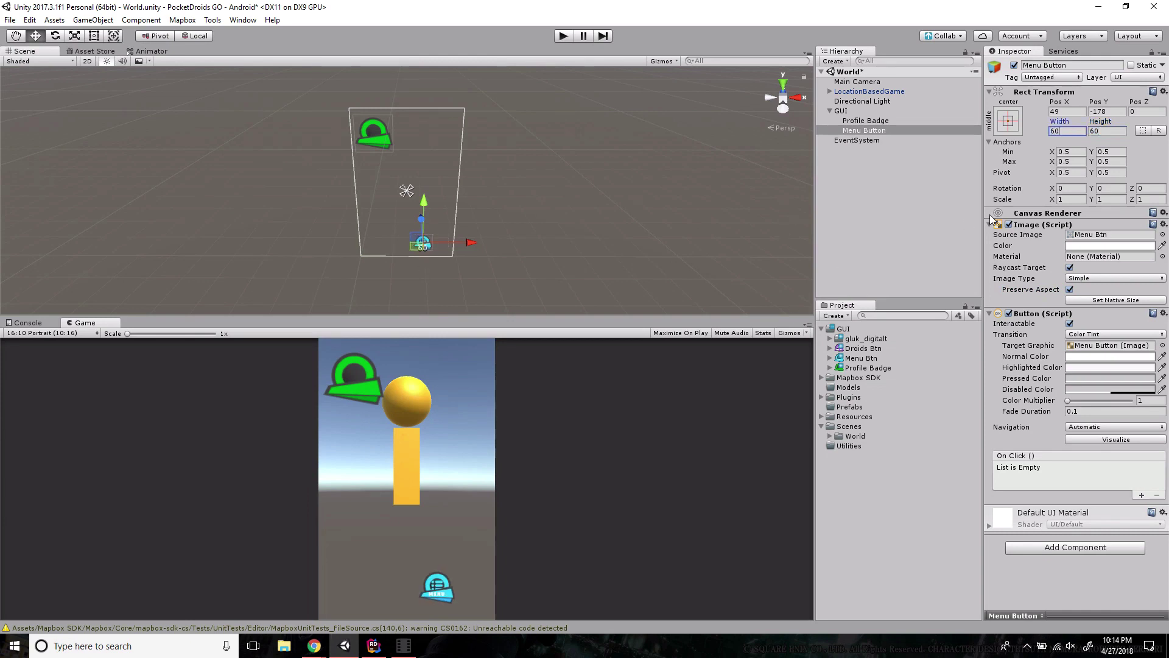
left_click(1132, 300)
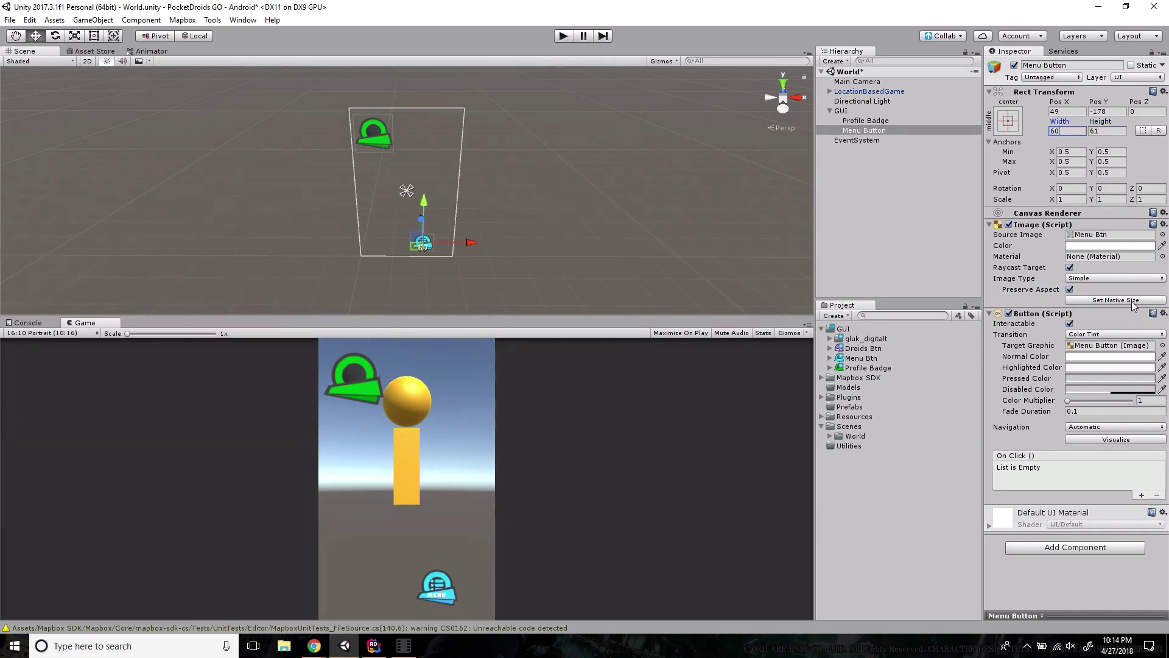
mouse_move(471, 242)
left_mouse_down()
mouse_move(495, 243)
mouse_move(485, 241)
left_mouse_up()
left_click_drag(437, 202, 437, 203)
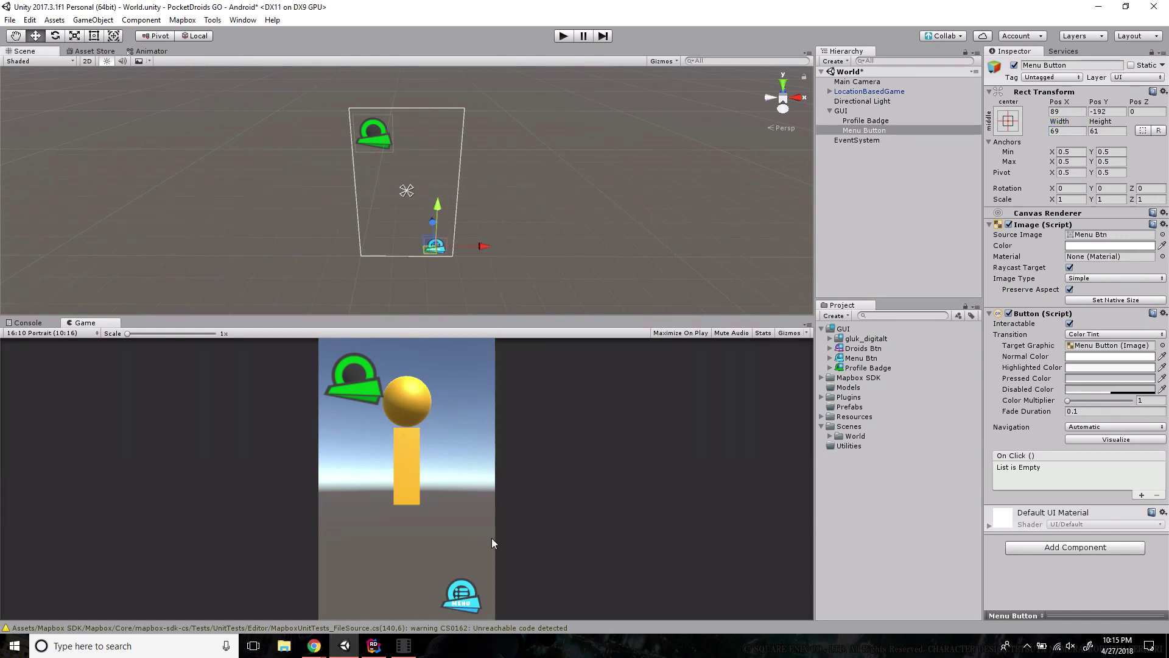
Anchor the Menu Button bottom-right (Pos -55, 40) and the Profile Badge top-left (Pos 58, -67).
left_click(1013, 124)
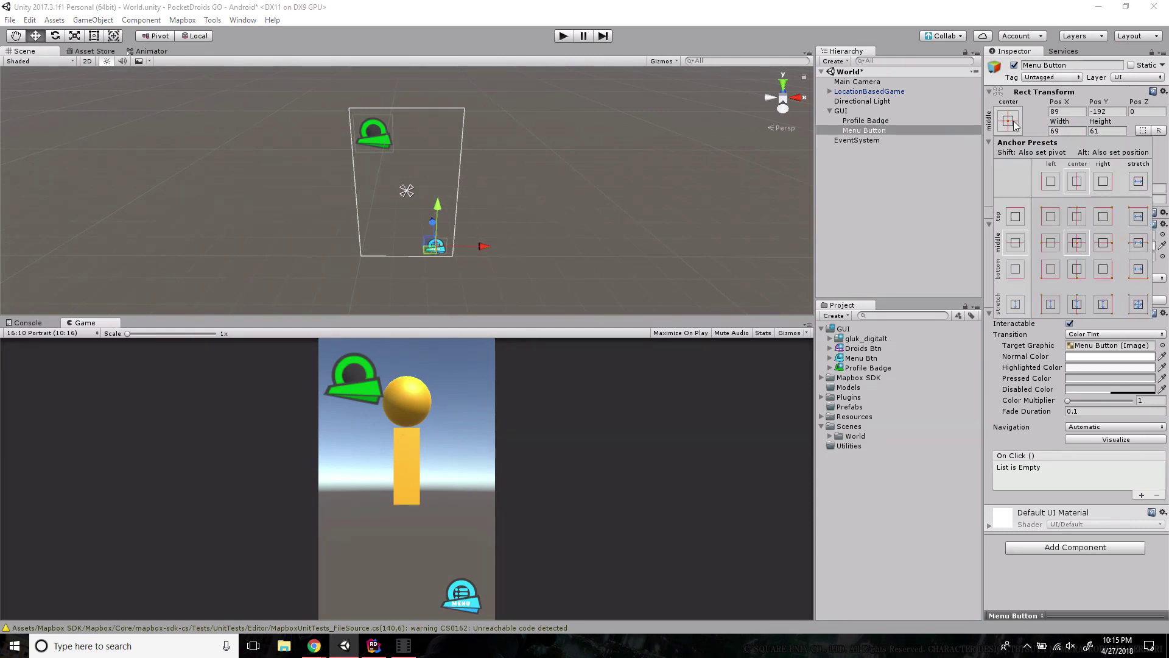
left_click(1103, 268)
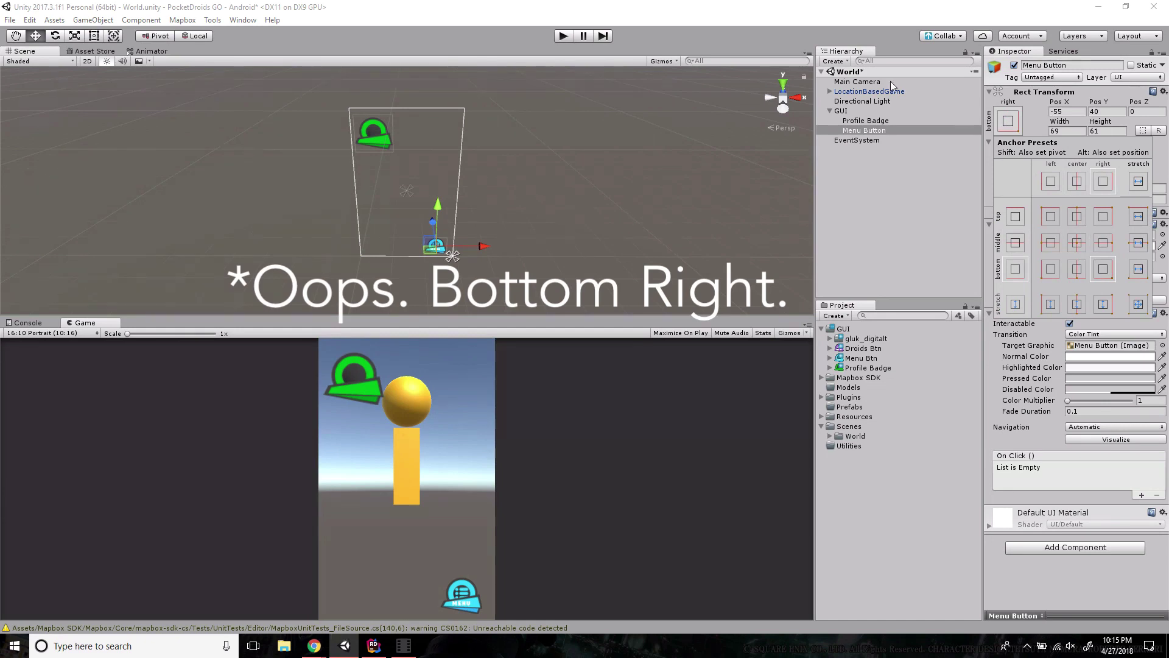
left_click(900, 121)
left_click(1008, 125)
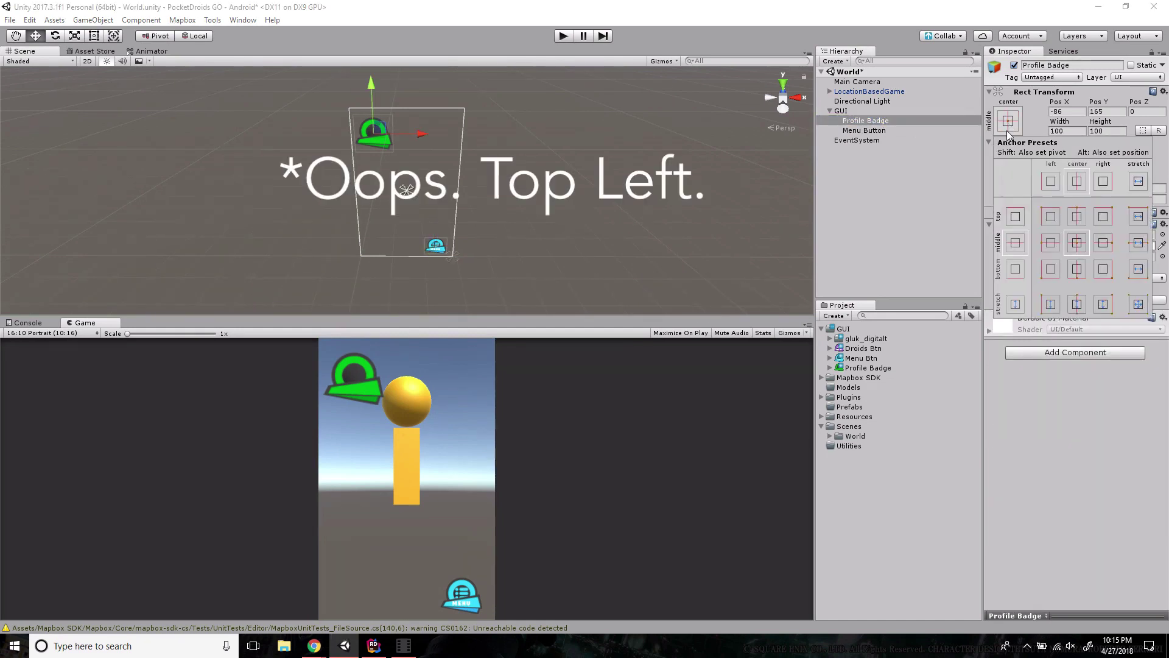
left_click(1050, 217)
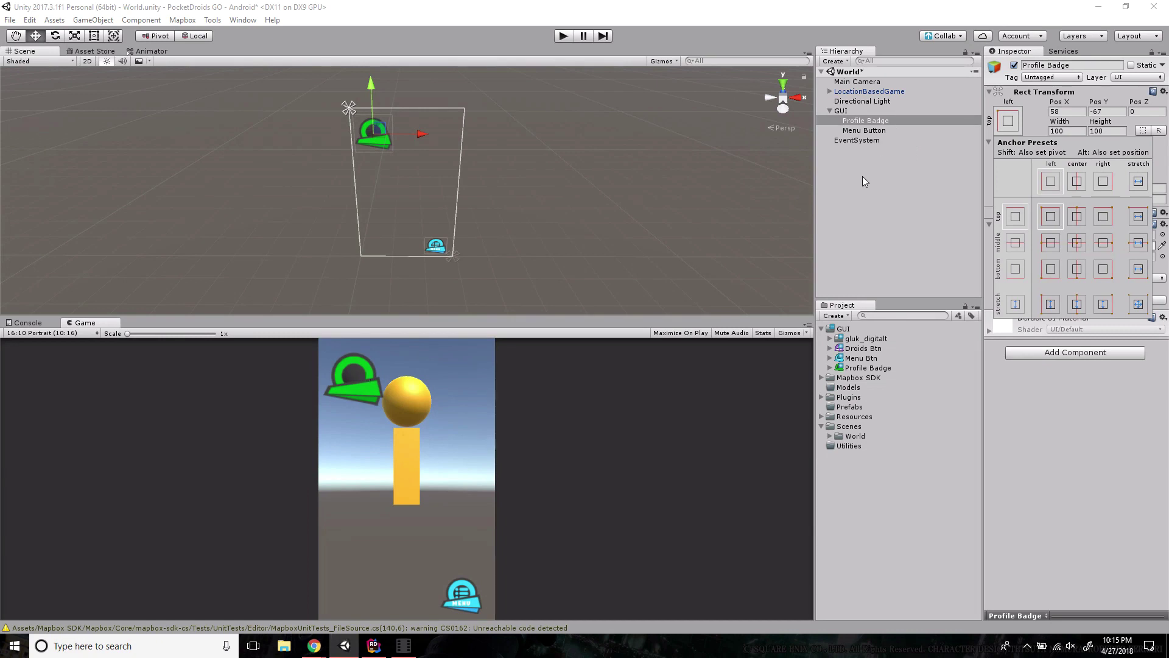
Add two UI Text children under Profile Badge, naming the first 'Level Text'.
right_click(864, 120)
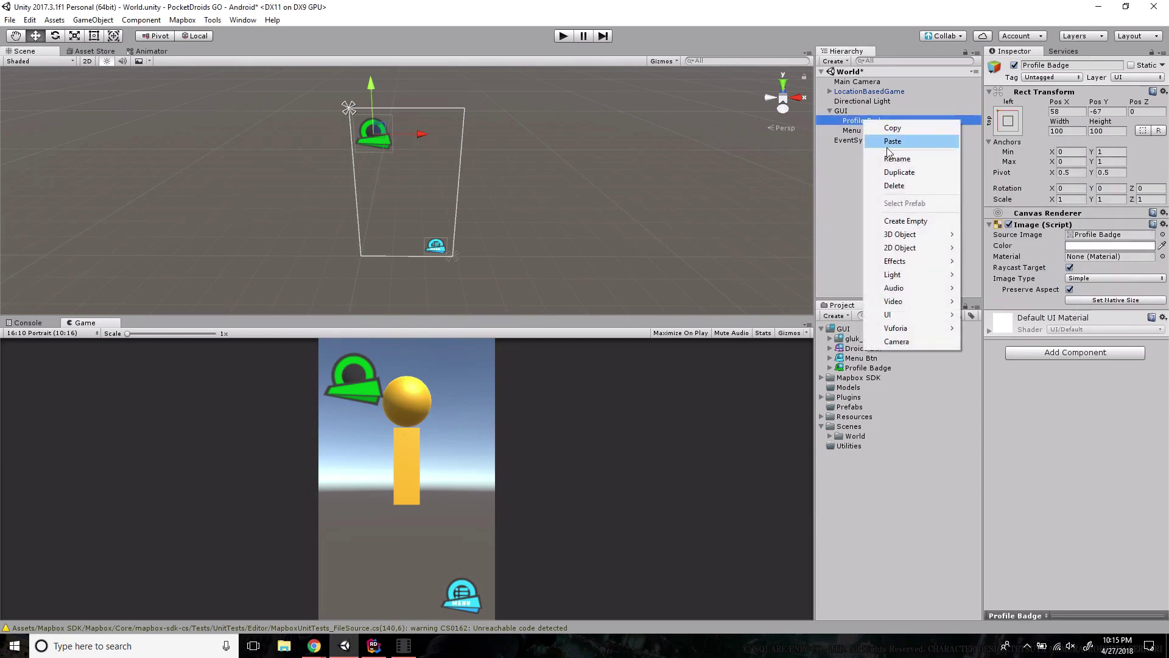
mouse_move(921, 315)
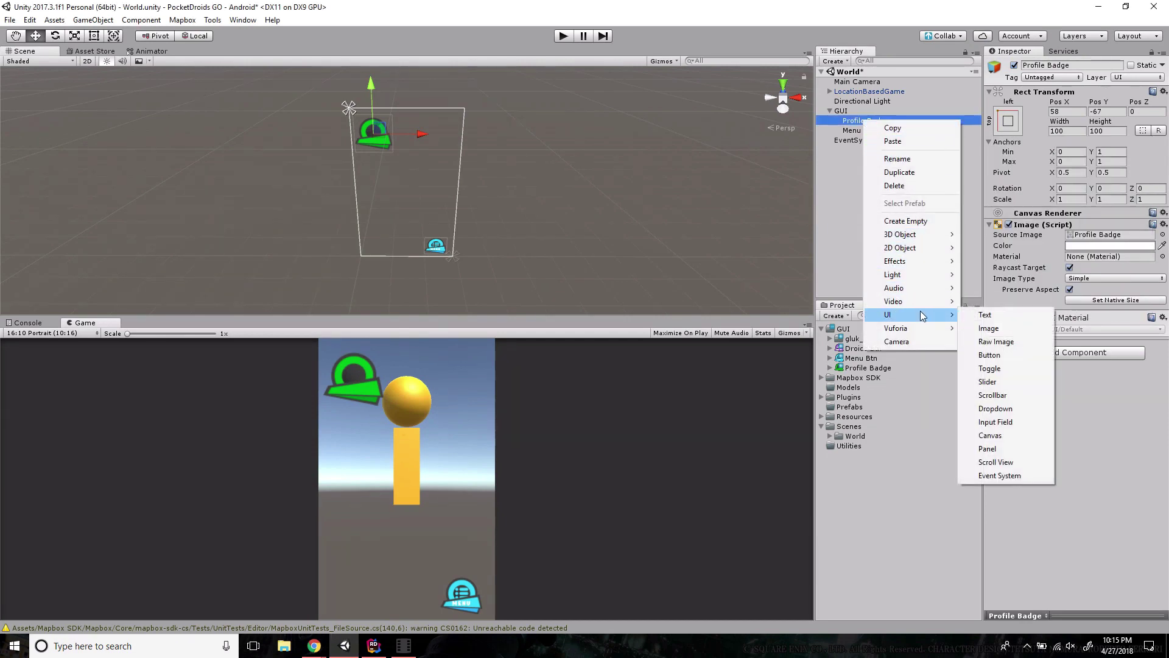
left_click(985, 315)
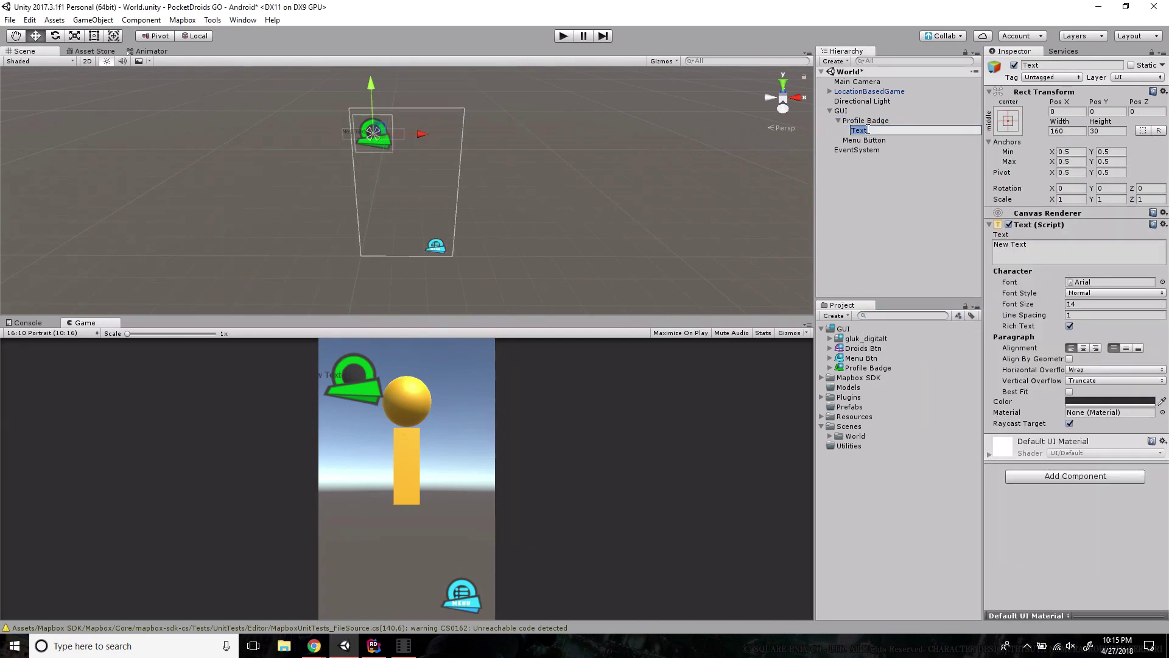
type("Level Text")
left_click(868, 121)
right_click(868, 121)
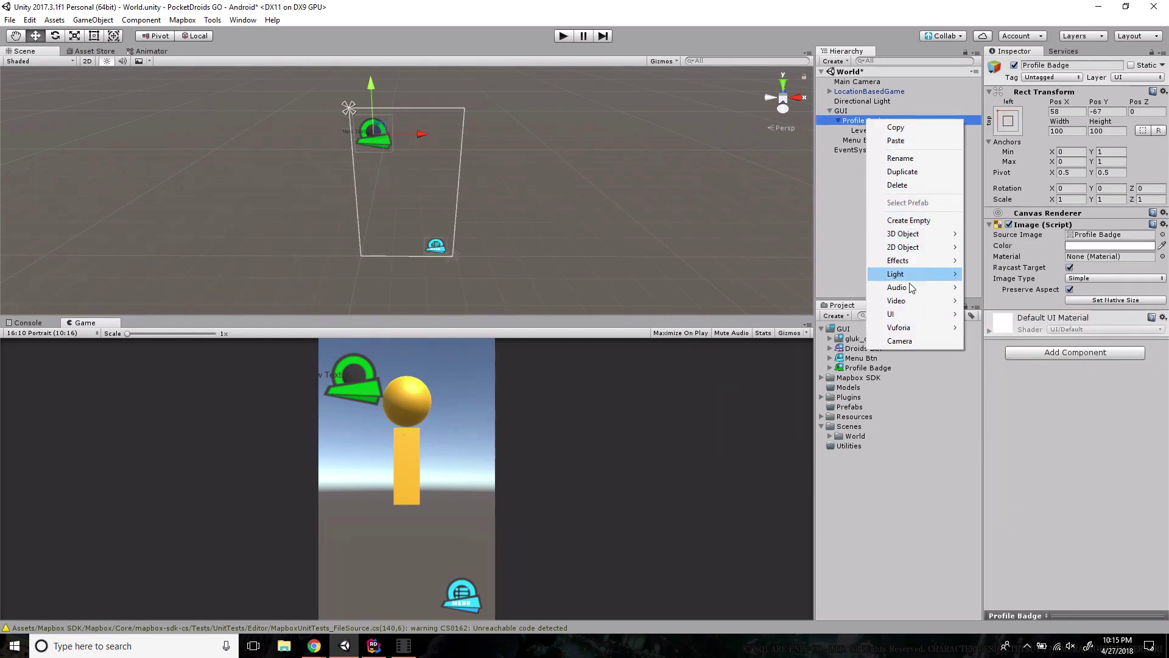
mouse_move(914, 316)
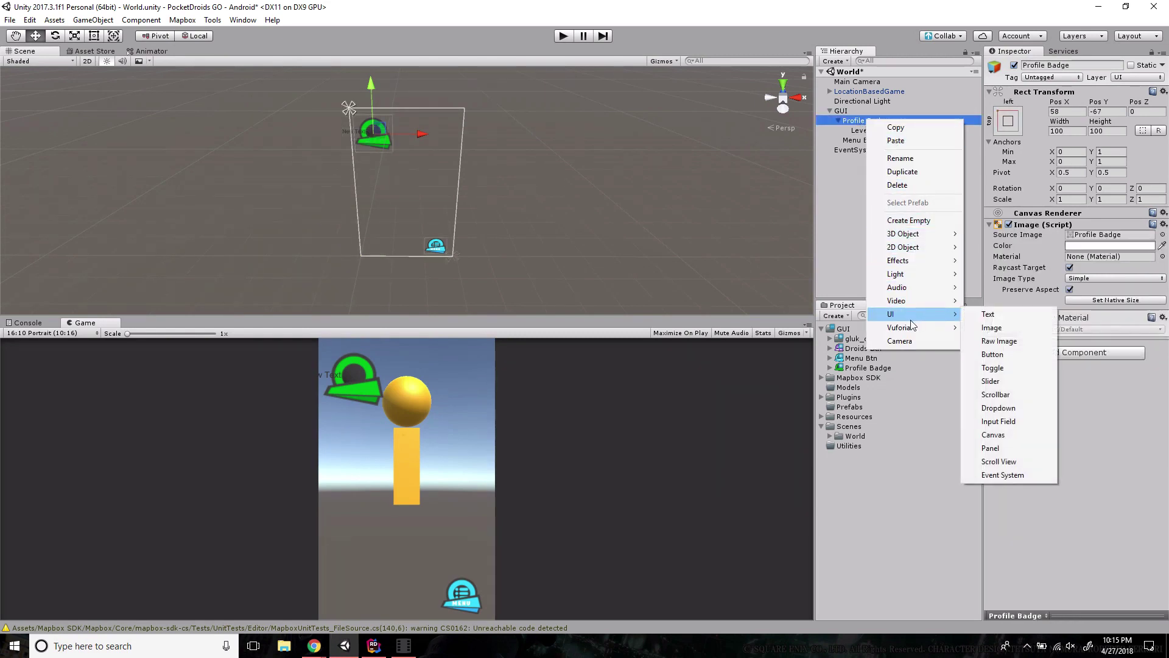
left_click(989, 315)
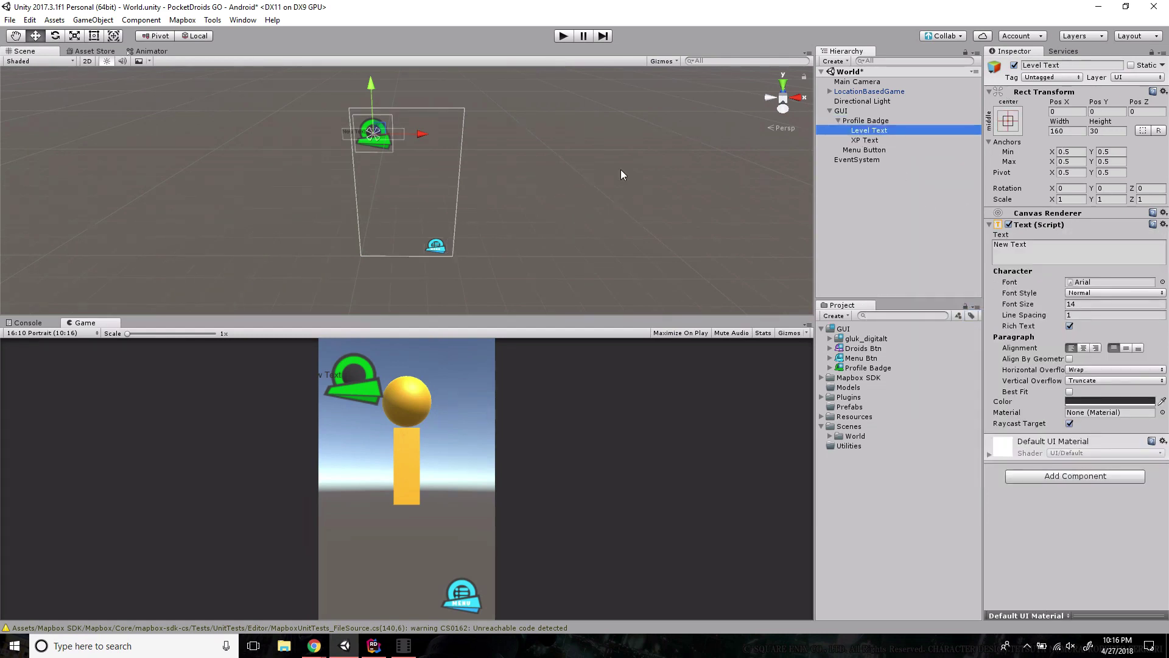
Move Level Text right on the badge, colour it white and set its font to Digitalt.
left_click_drag(421, 135, 449, 135)
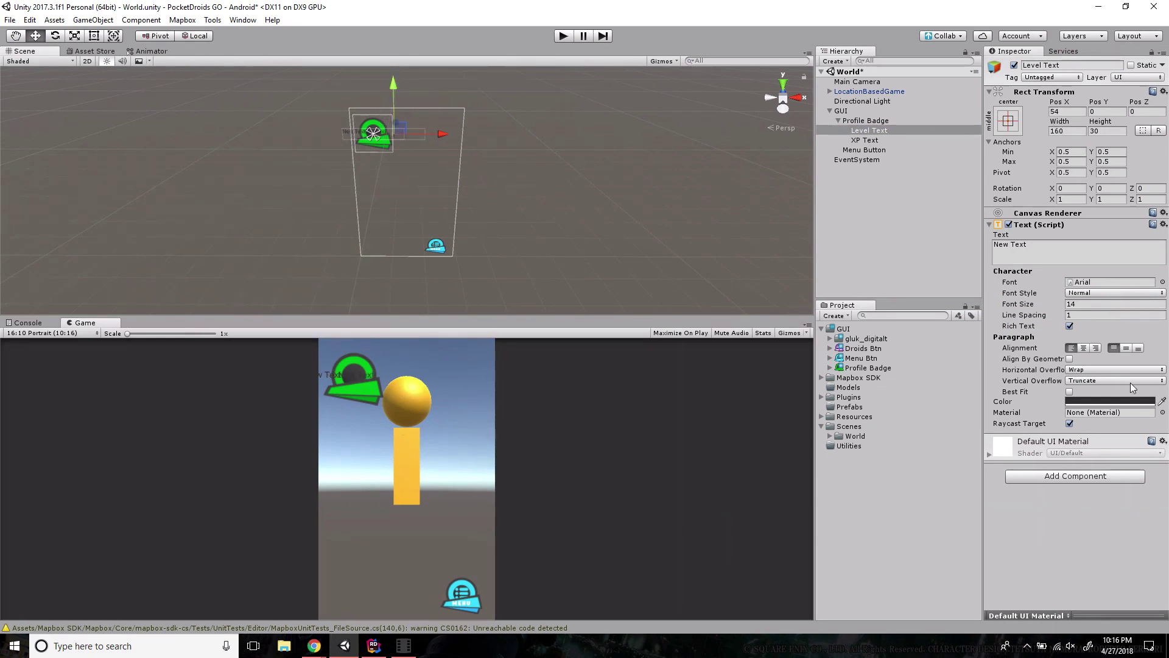
left_click(1133, 402)
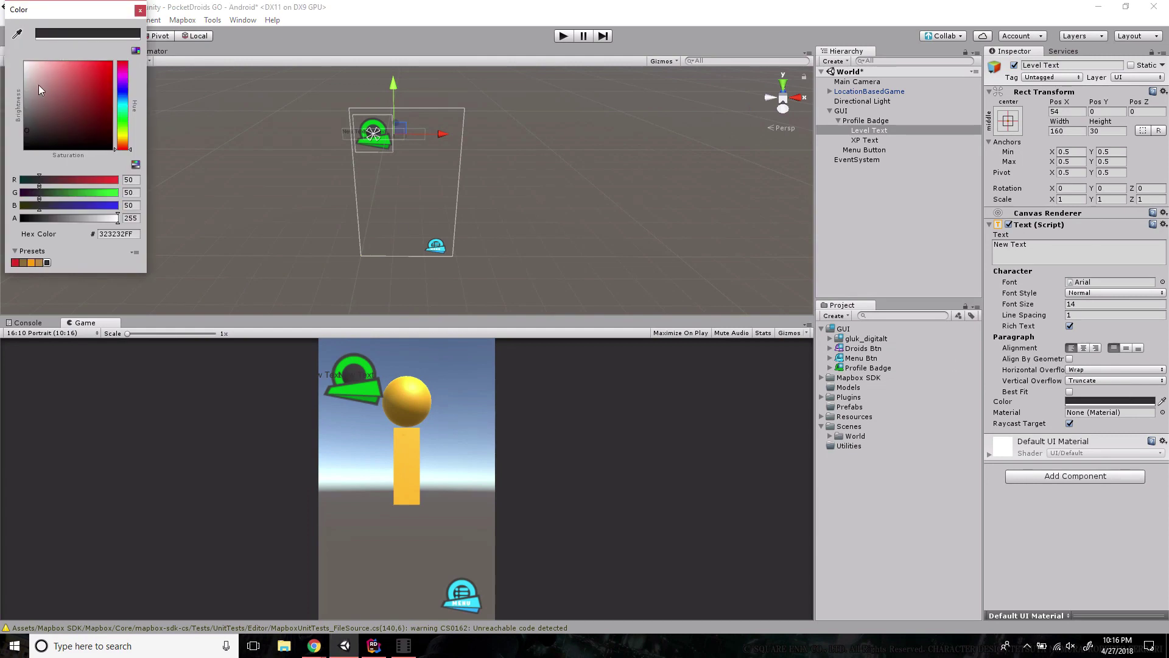
left_click_drag(42, 106, 24, 62)
left_click(140, 10)
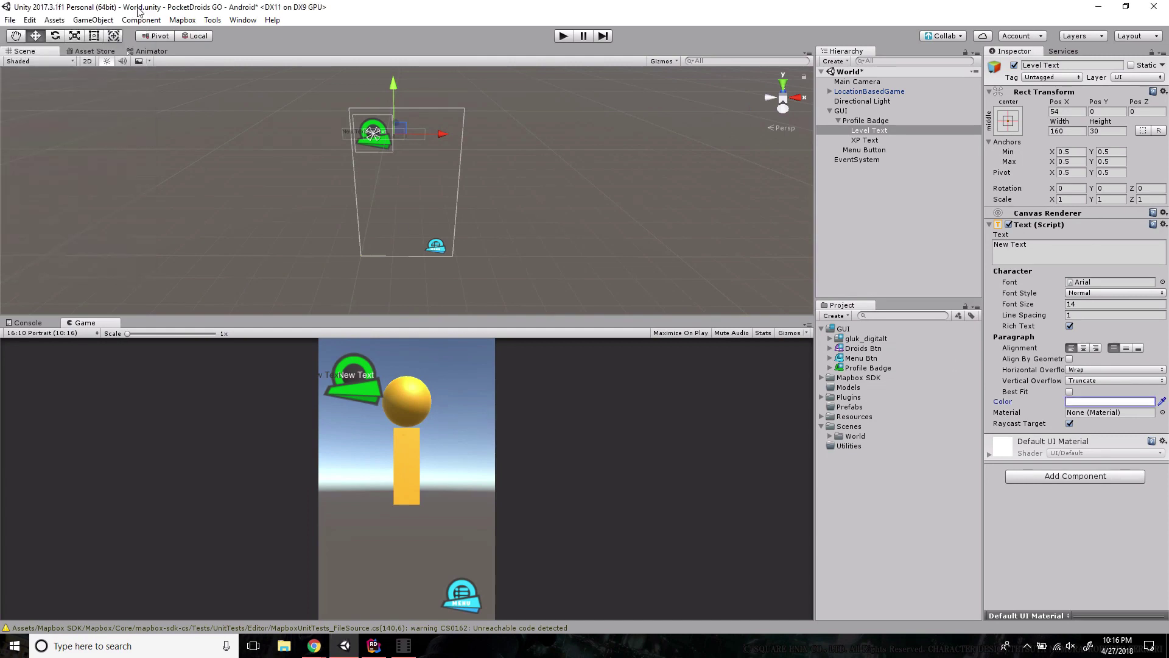
left_click(1163, 282)
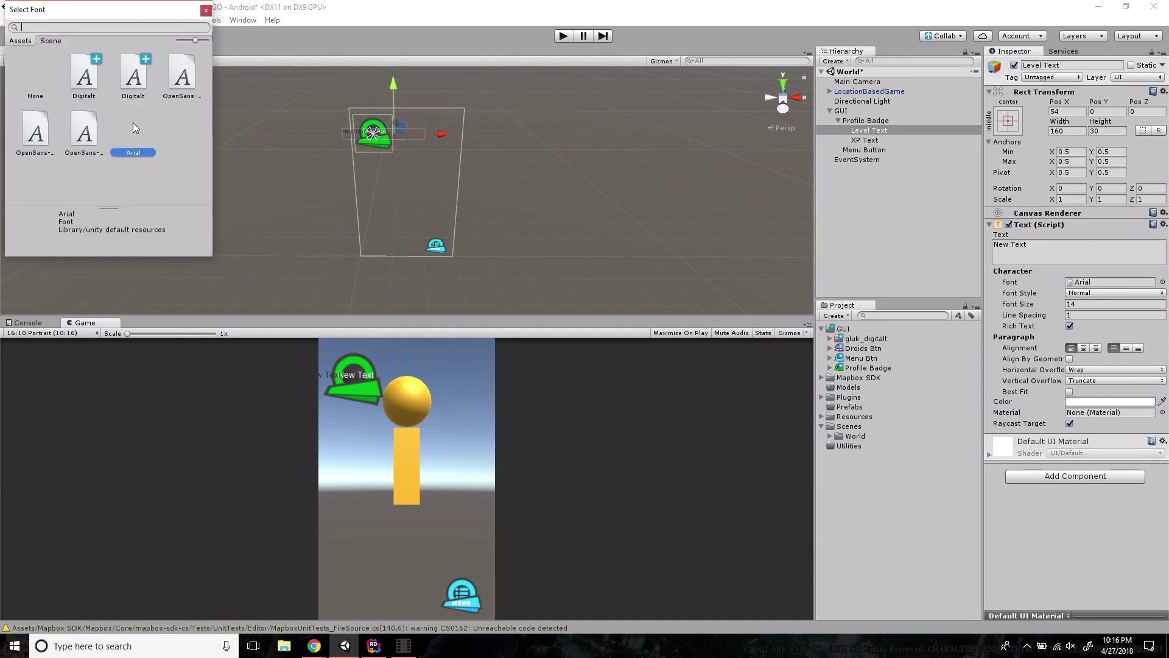
double_click(133, 76)
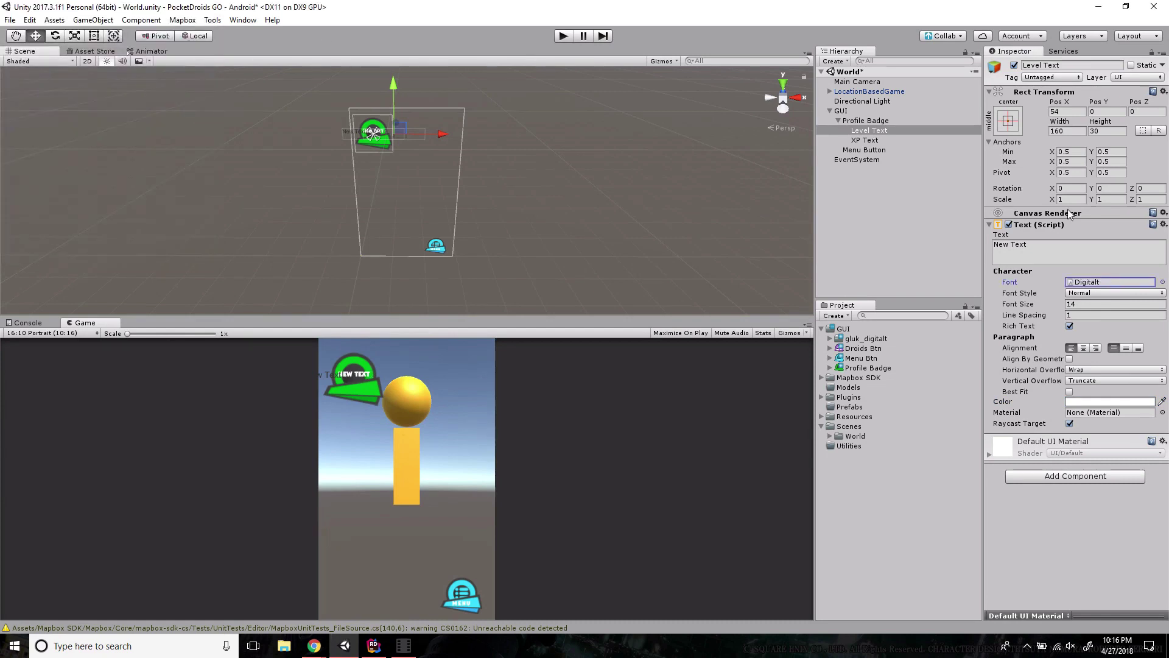
Replace the Level Text placeholder with 100 and nudge it right and up.
double_click(1048, 246)
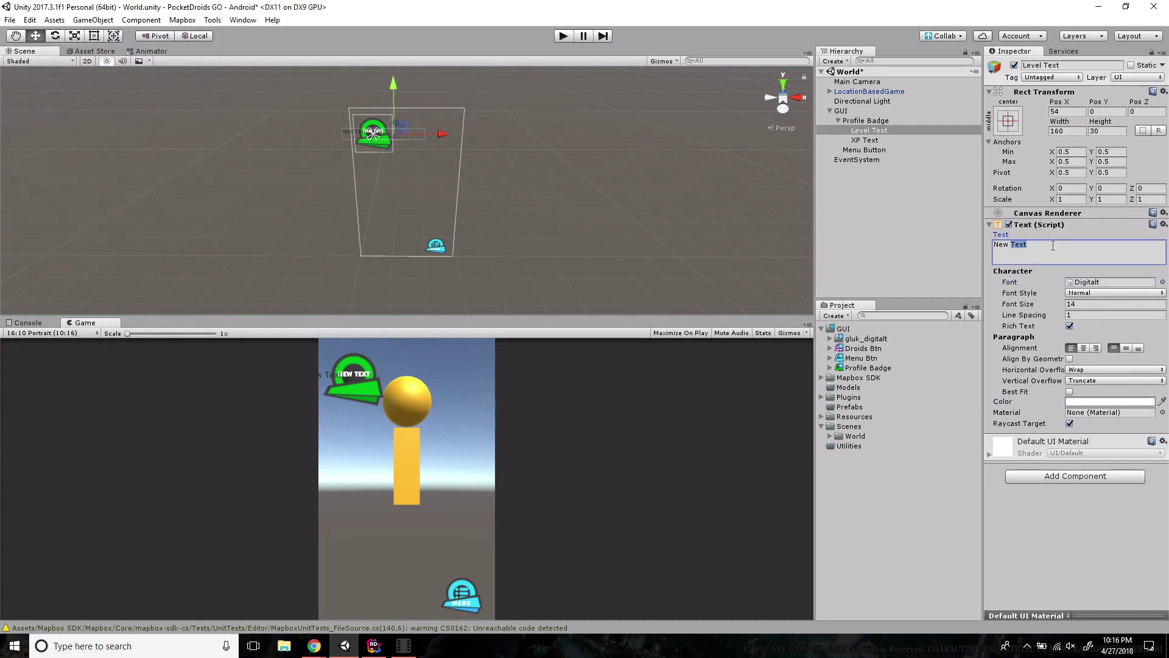
left_click_drag(1053, 245, 971, 246)
type("100")
left_click_drag(448, 135, 449, 143)
left_click_drag(405, 85, 400, 82)
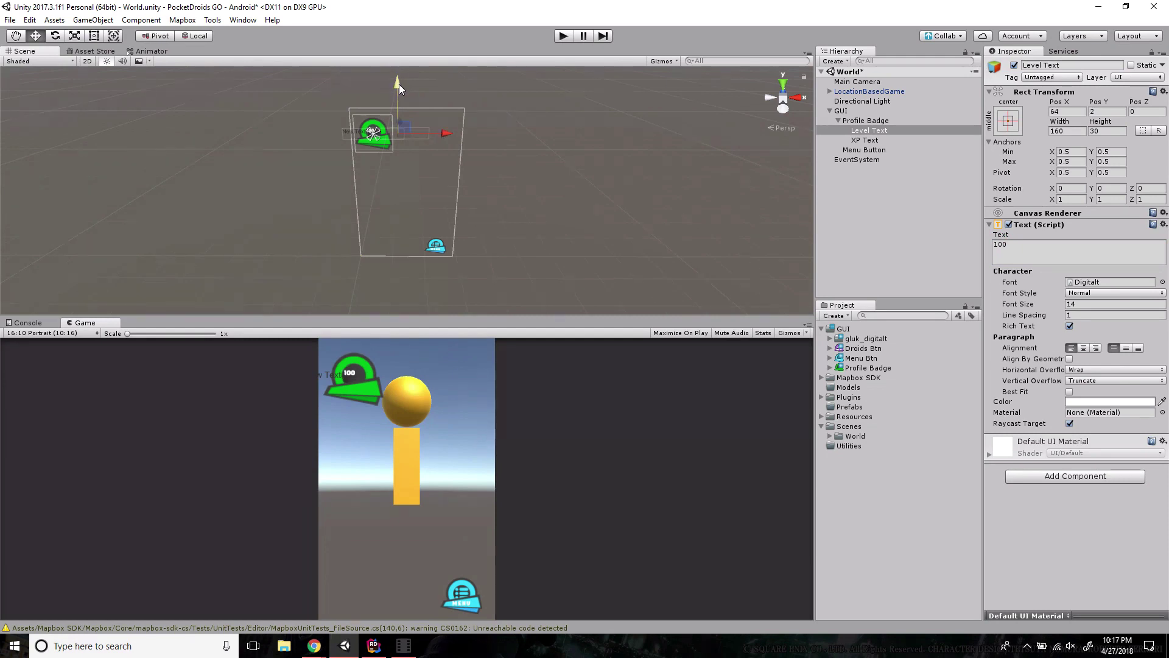
Set the Level Text font size to 24 and nudge it onto the badge circle.
left_click(1106, 303)
type("28")
key("Return")
left_click(1077, 304)
type("24")
left_click_drag(448, 134, 450, 134)
left_click_drag(397, 90, 397, 89)
key("Down")
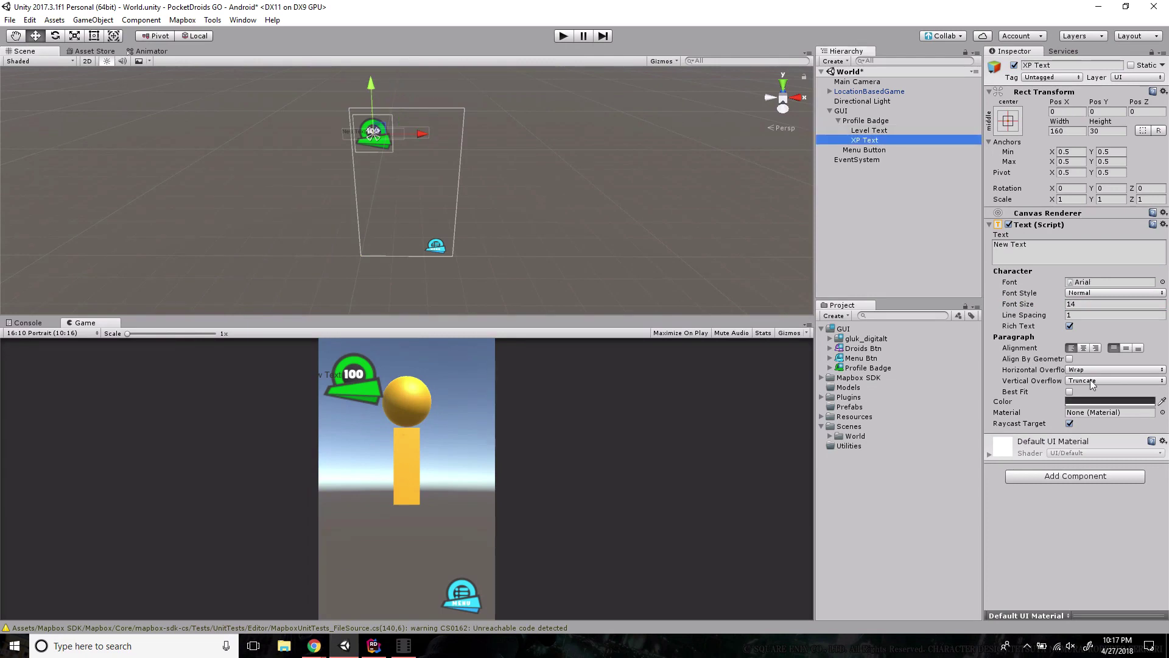
Make XP Text white and set its font to Digitalt.
left_click(1096, 401)
left_click(49, 77)
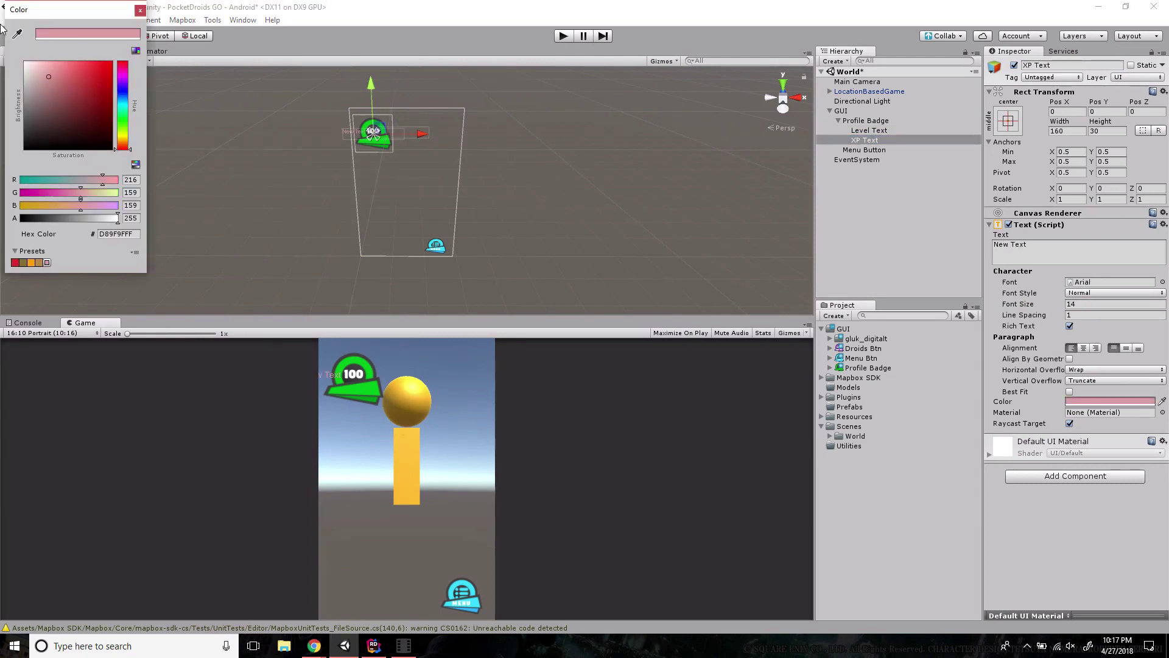
left_click_drag(2, 28, 2, 26)
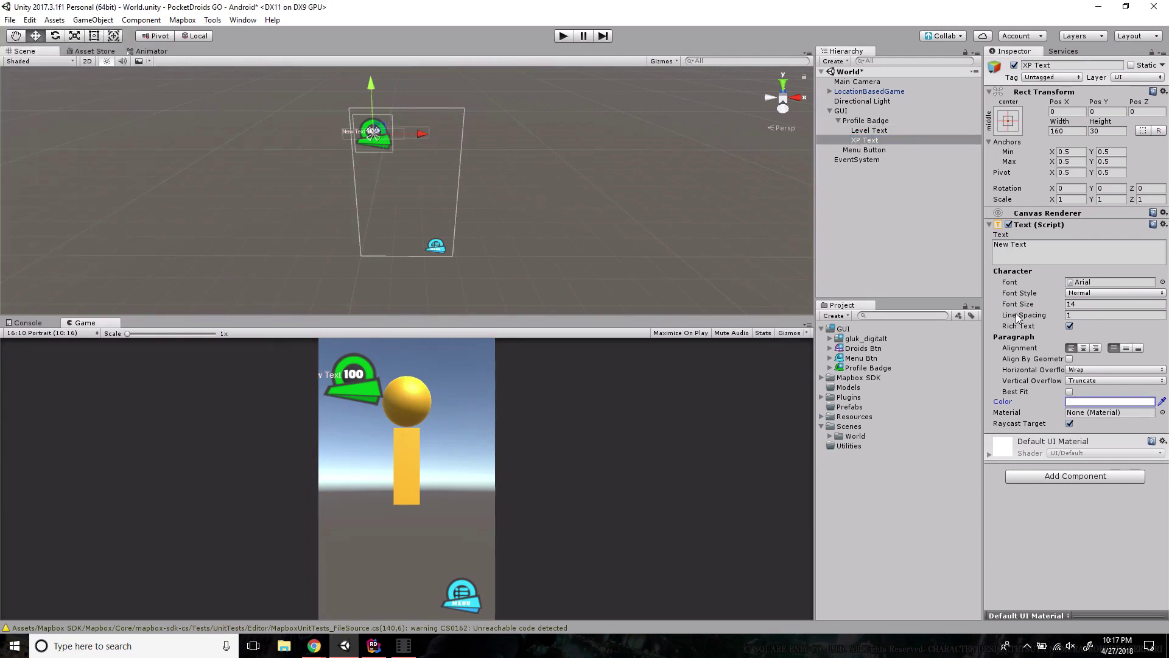
left_click(1163, 282)
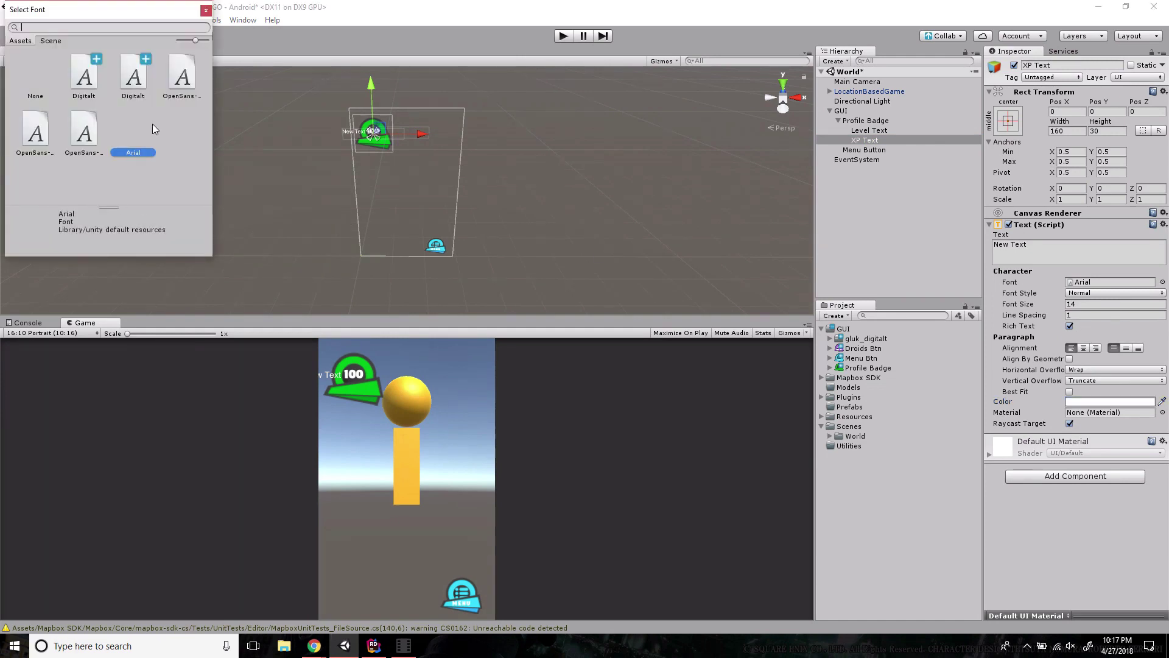
left_click(87, 65)
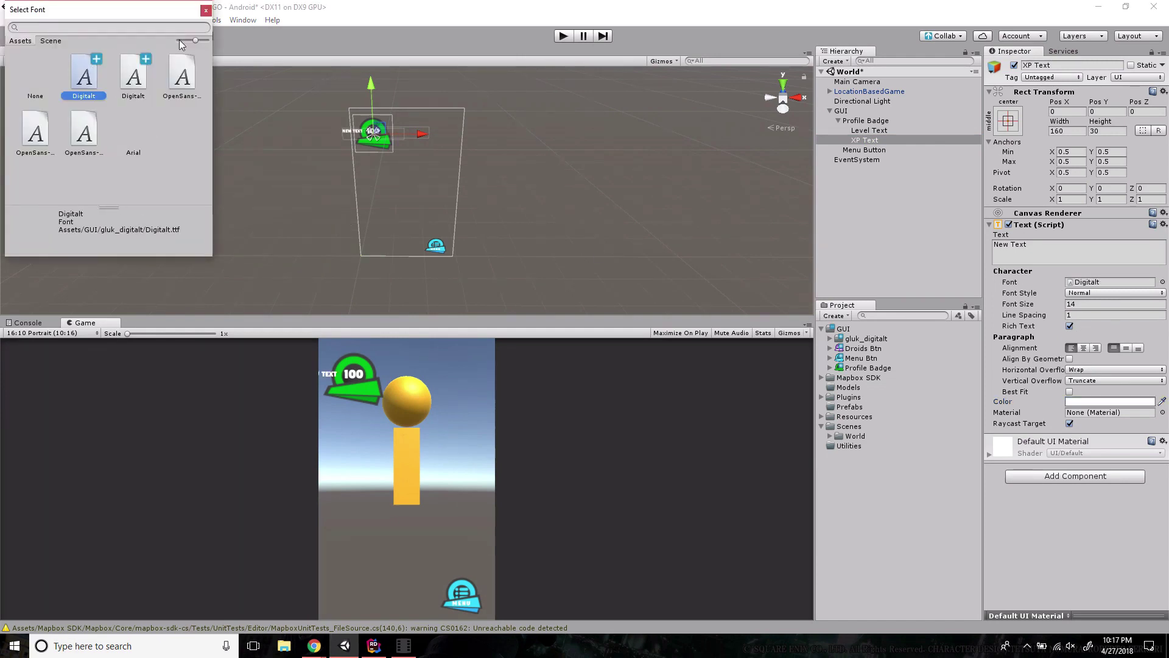
left_click(205, 10)
Move XP Text onto the badge's banner below the 100 label (Pos 54, -27.9).
left_click_drag(420, 134, 443, 133)
left_click_drag(392, 76, 394, 89)
scroll(393, 153, "up", 5)
middle_click_drag(406, 139, 429, 217)
scroll(490, 216, "up", 6)
Set Level Text width to 36 with centre and middle alignment.
left_click(917, 132)
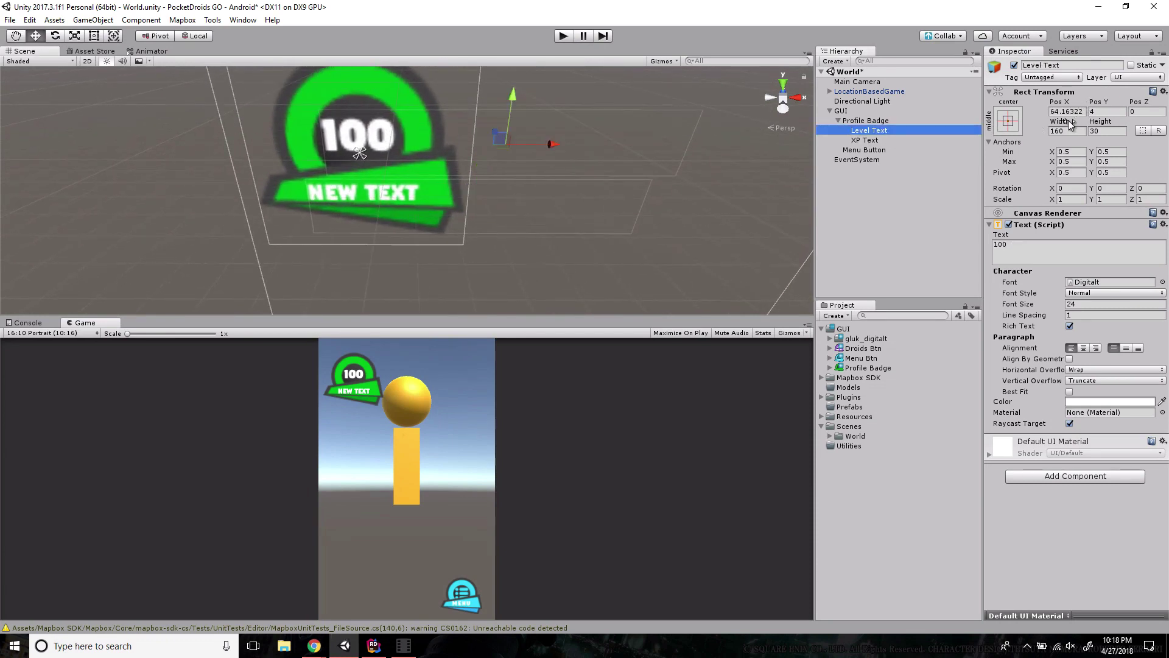
left_click_drag(1070, 122, 941, 171)
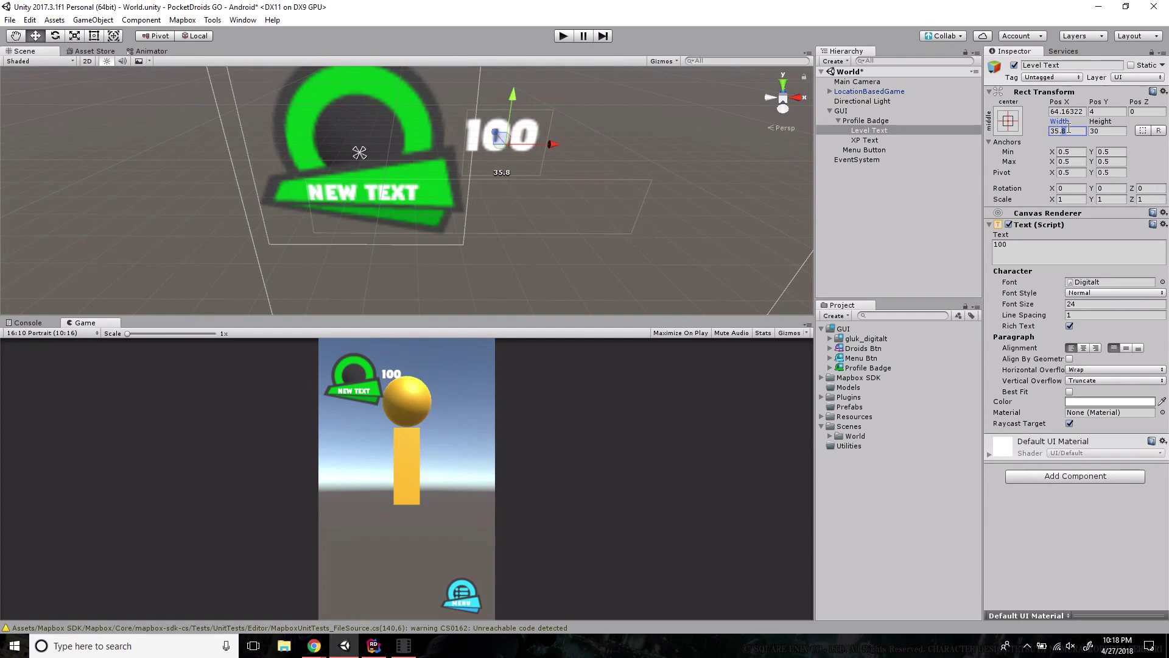
left_click_drag(1068, 129, 1012, 133)
type("36")
left_click(1084, 348)
left_click(1127, 347)
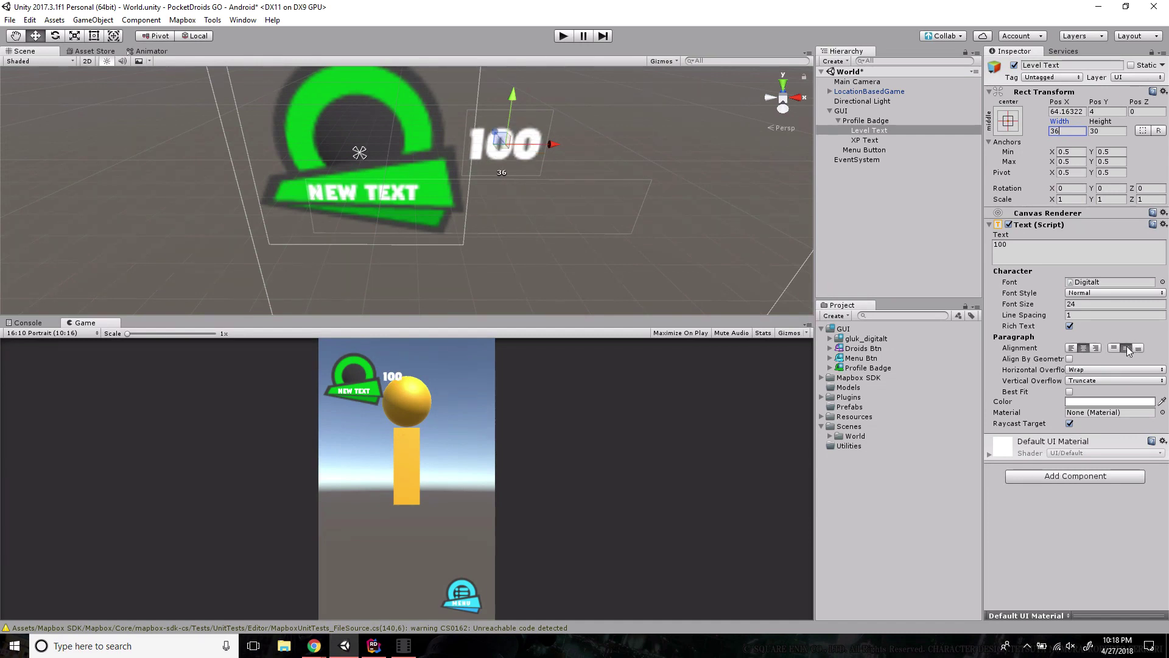
Move the 100 label inside the badge ring at about Pos 0.5, 5.9.
left_click(510, 85)
left_click(865, 130)
left_click_drag(516, 95, 515, 87)
left_click_drag(550, 139, 409, 144)
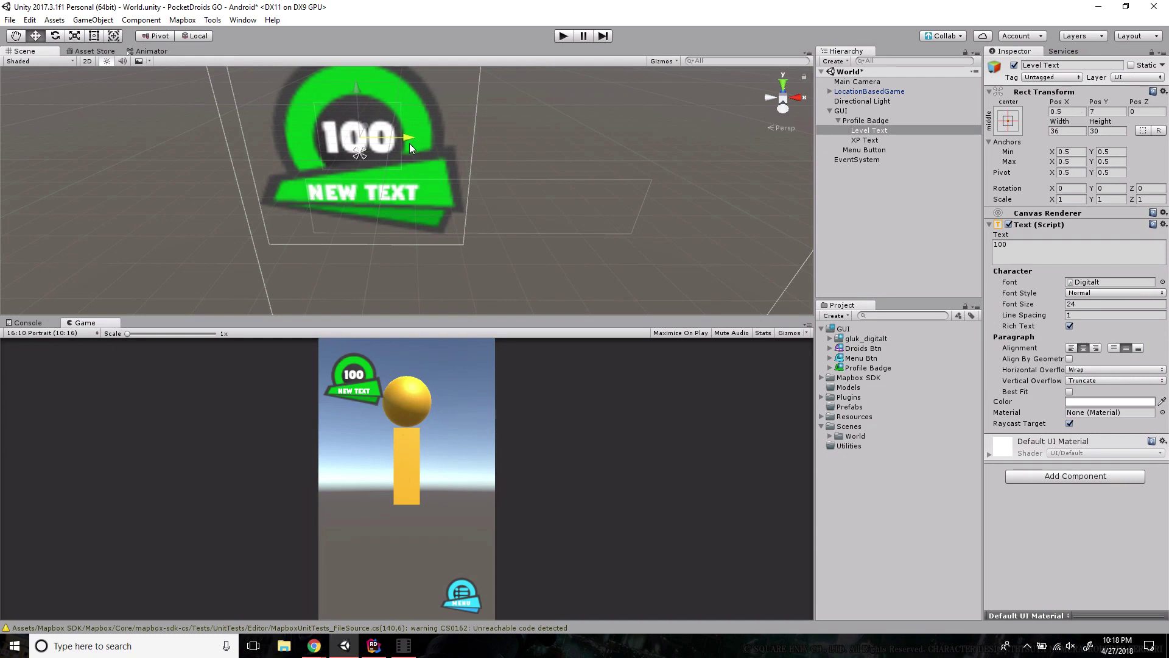
left_click_drag(356, 82, 356, 83)
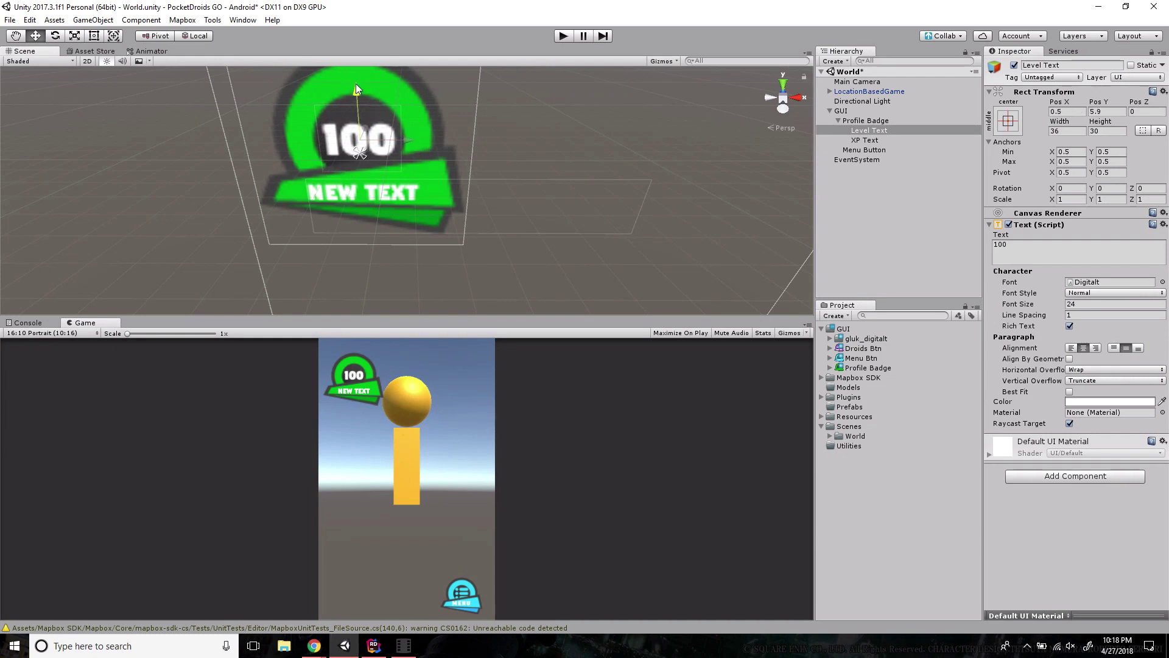
Set the XP Text width to 75 and slide it left onto the badge's ribbon.
left_click(411, 195)
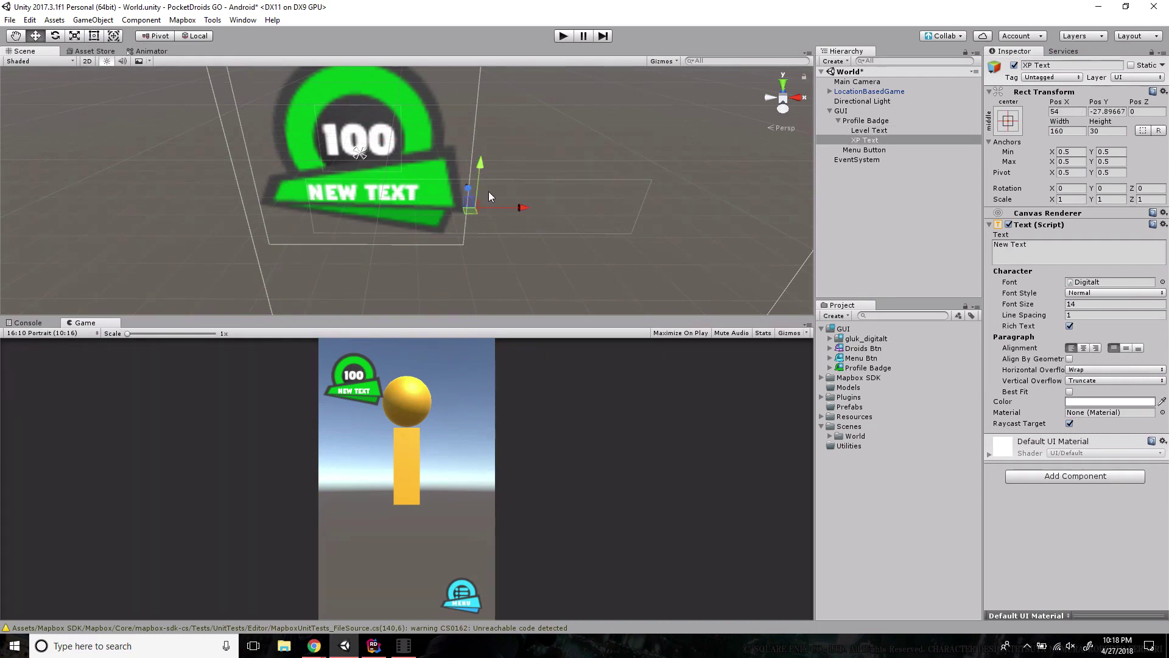
left_click(1036, 247)
key("Right")
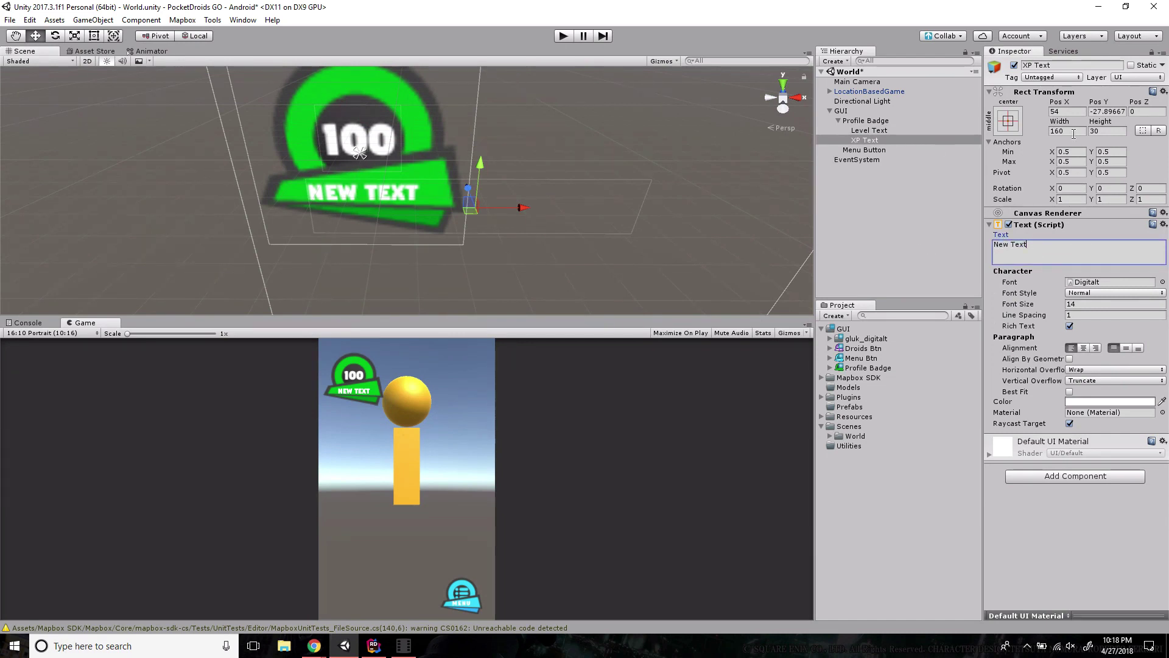
left_click_drag(1060, 121, 641, 205)
left_click_drag(521, 207, 446, 192)
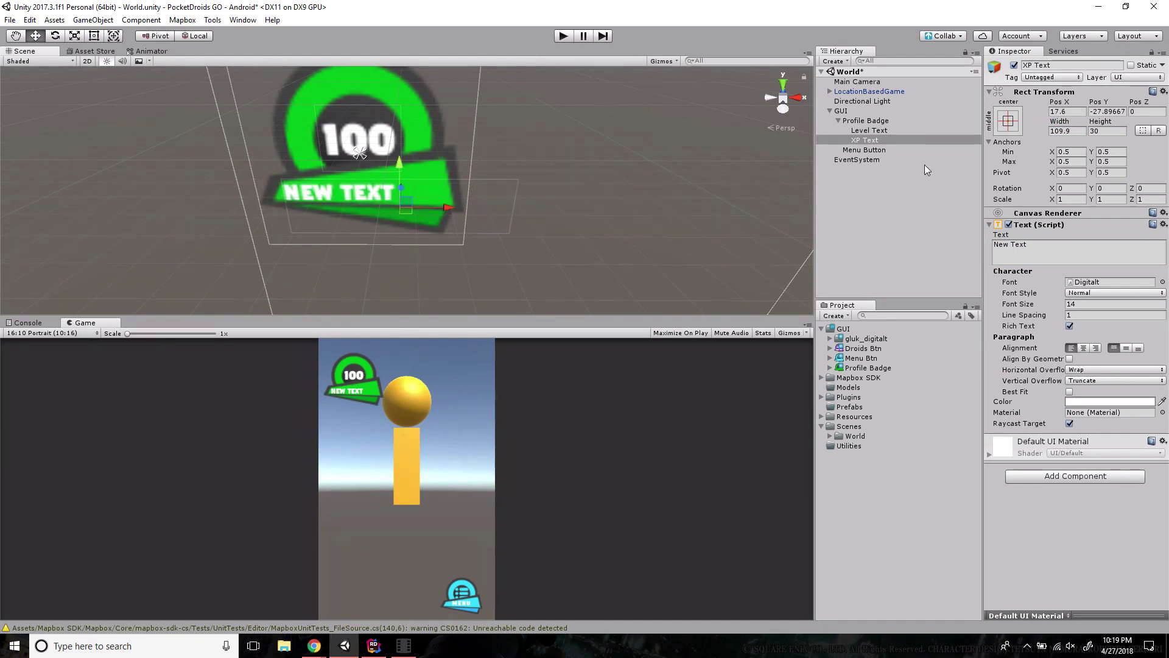
left_click_drag(1060, 124, 904, 139)
key("ctrl+z")
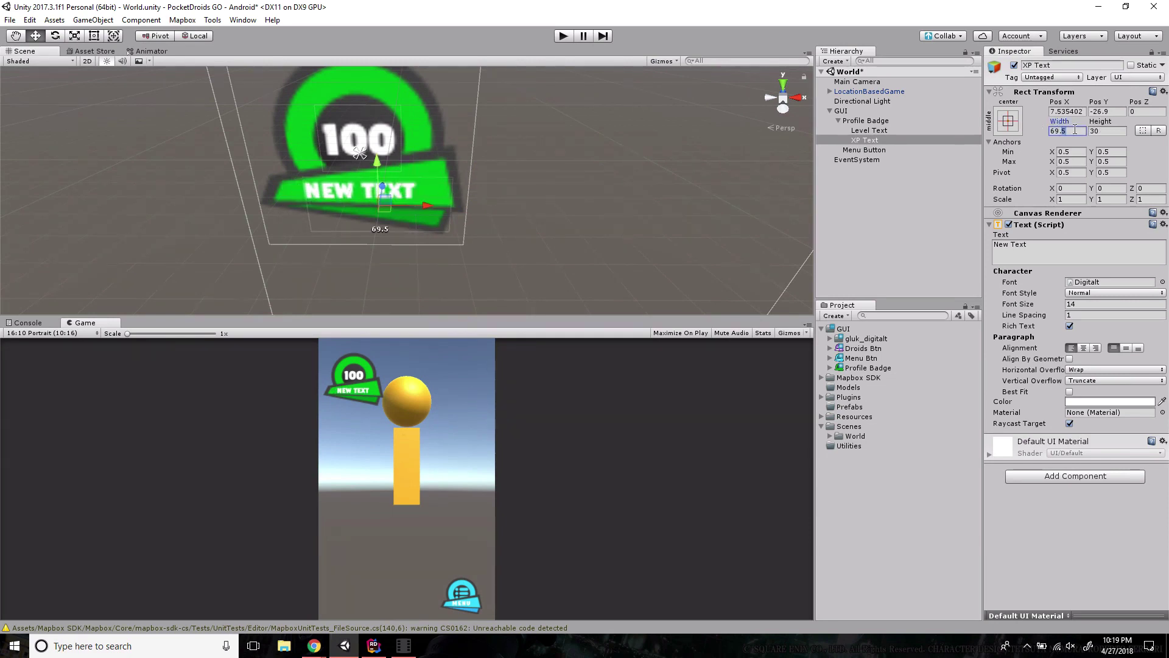
type("75")
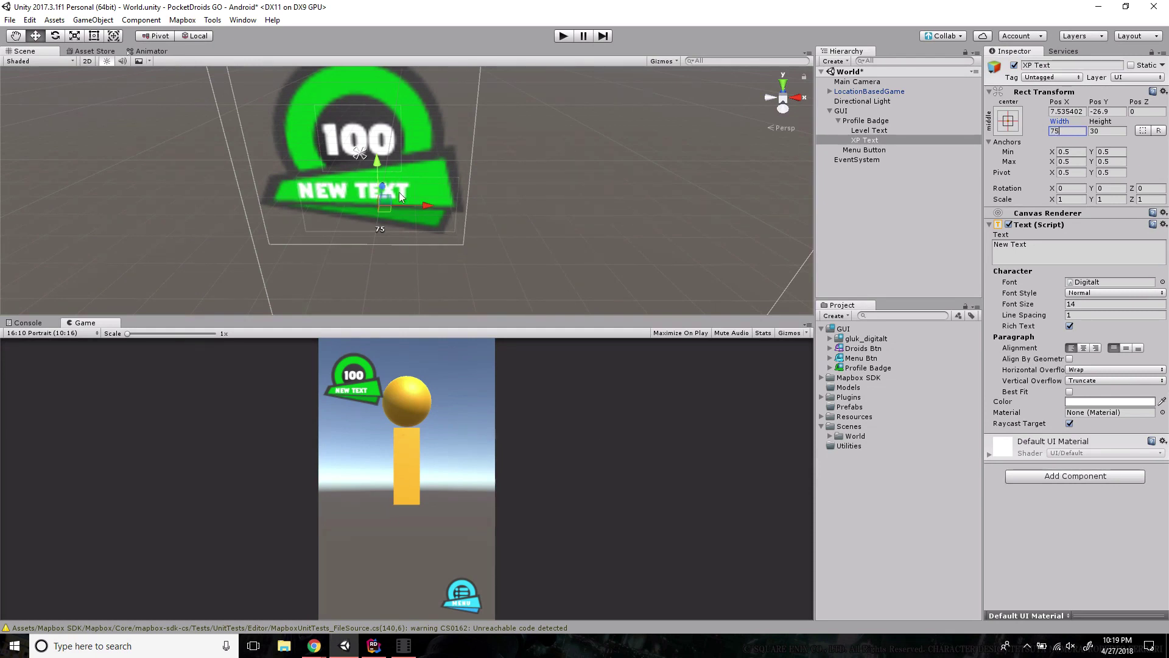
left_click_drag(423, 207, 412, 212)
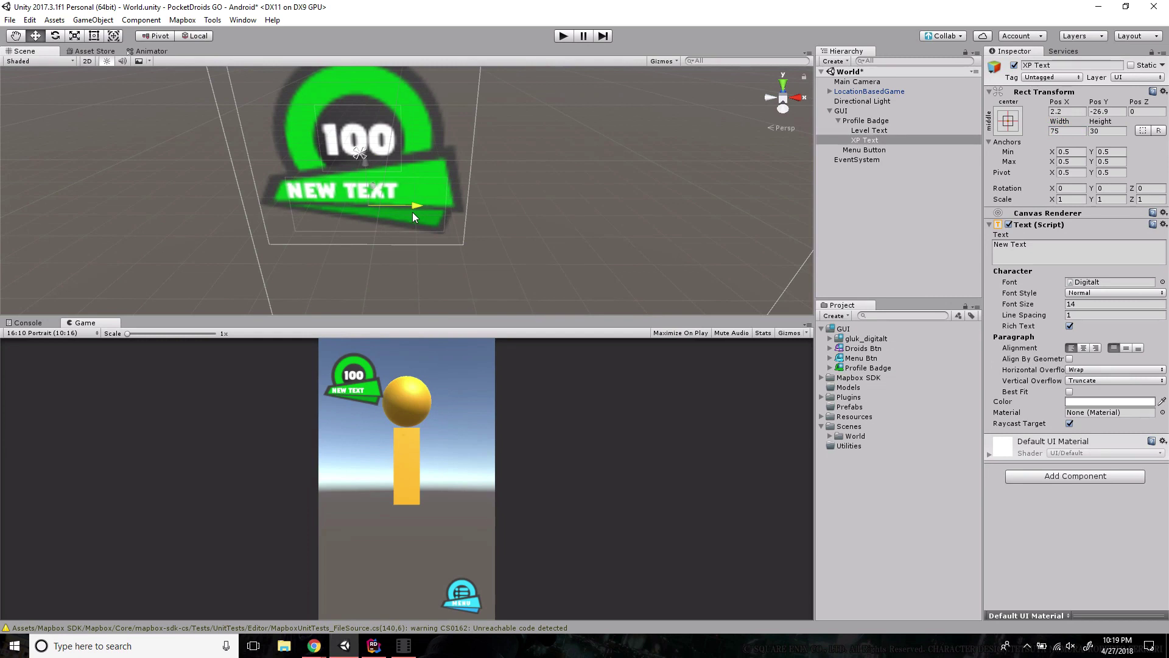
left_click_drag(412, 212, 412, 212)
Center the XP text both ways, raise it onto the ribbon, and enable Best Fit sized 8–14.
left_click(1084, 348)
left_click(1125, 348)
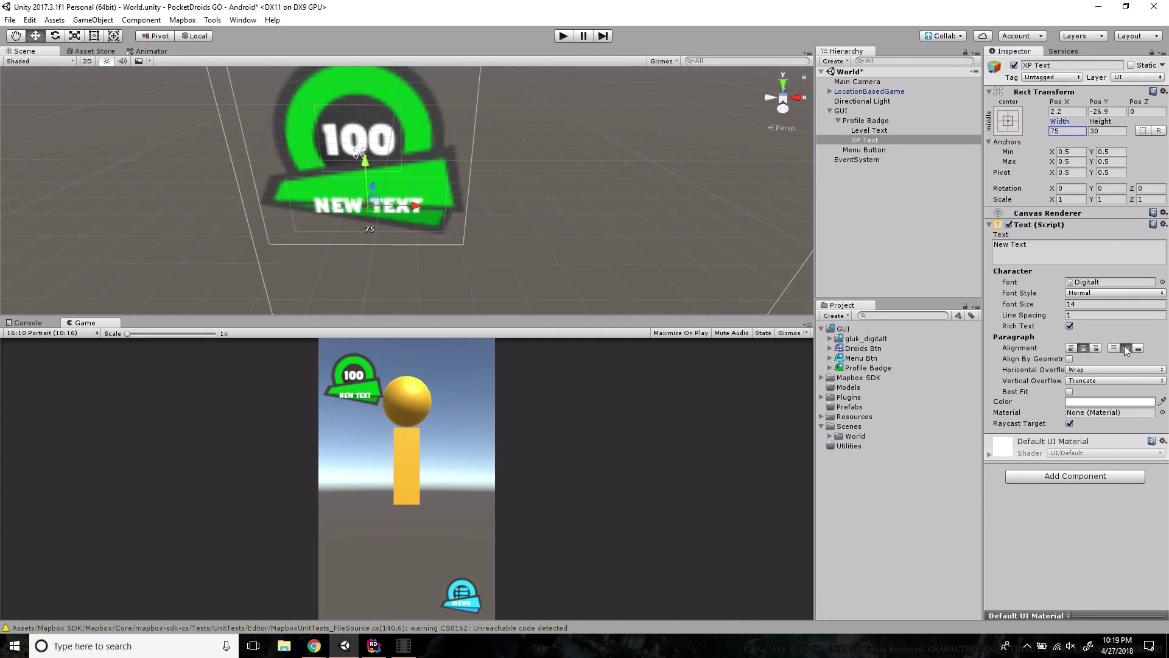
left_click_drag(356, 159, 359, 143)
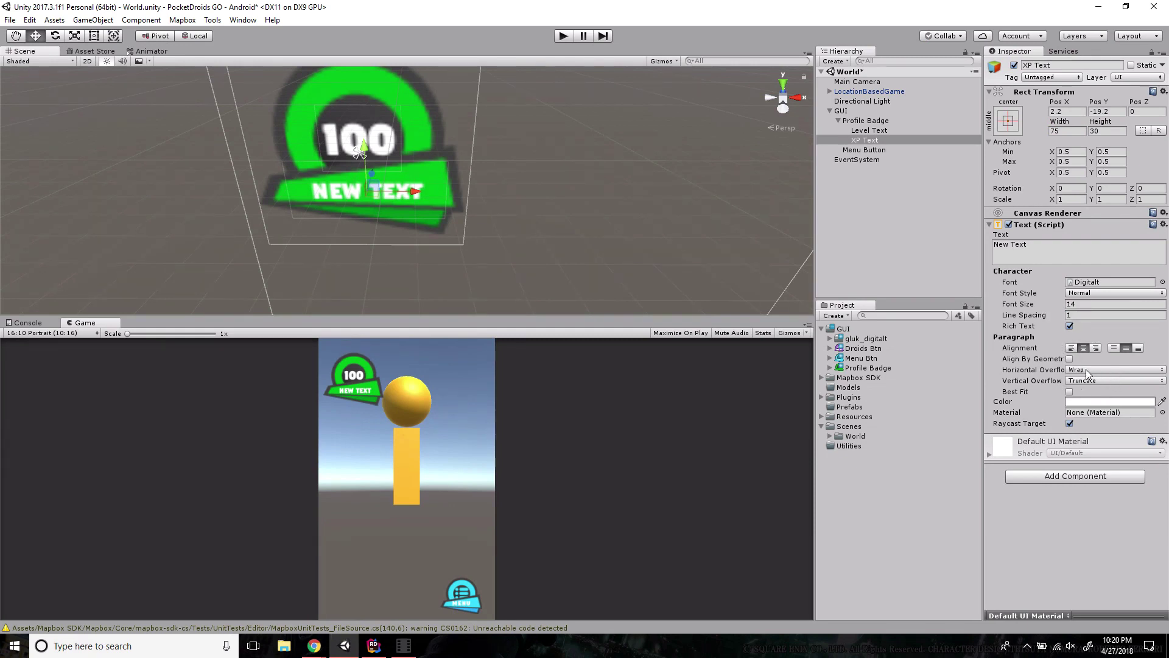
left_click(1070, 392)
left_click(1059, 404)
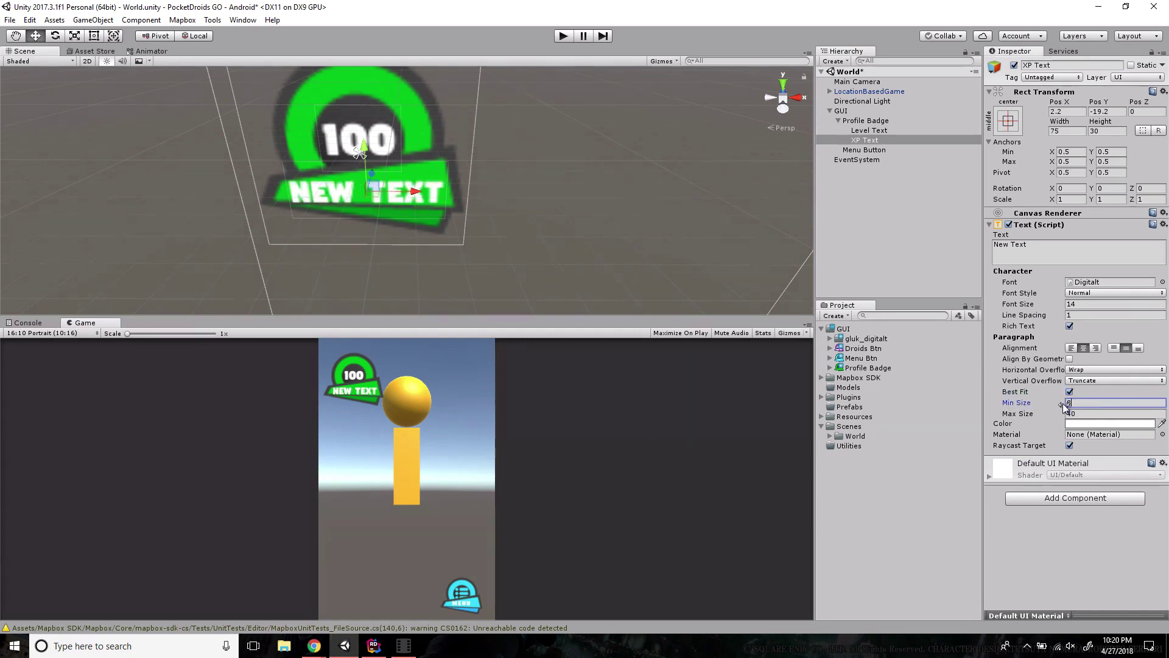
type("8")
left_click(1058, 415)
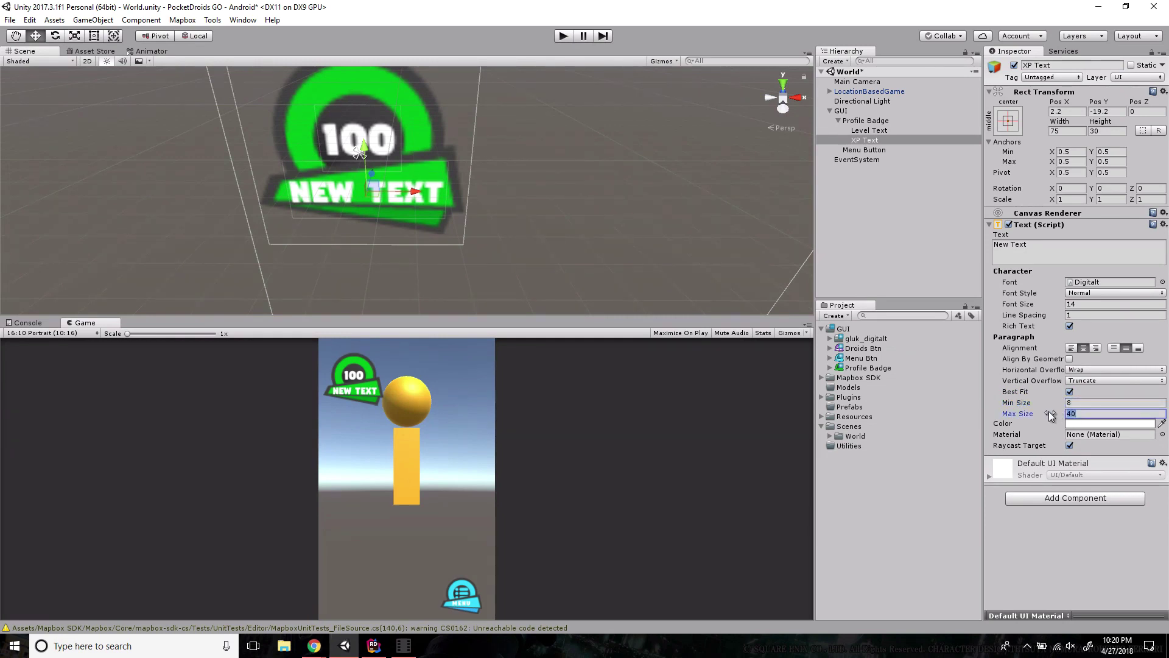
type("12")
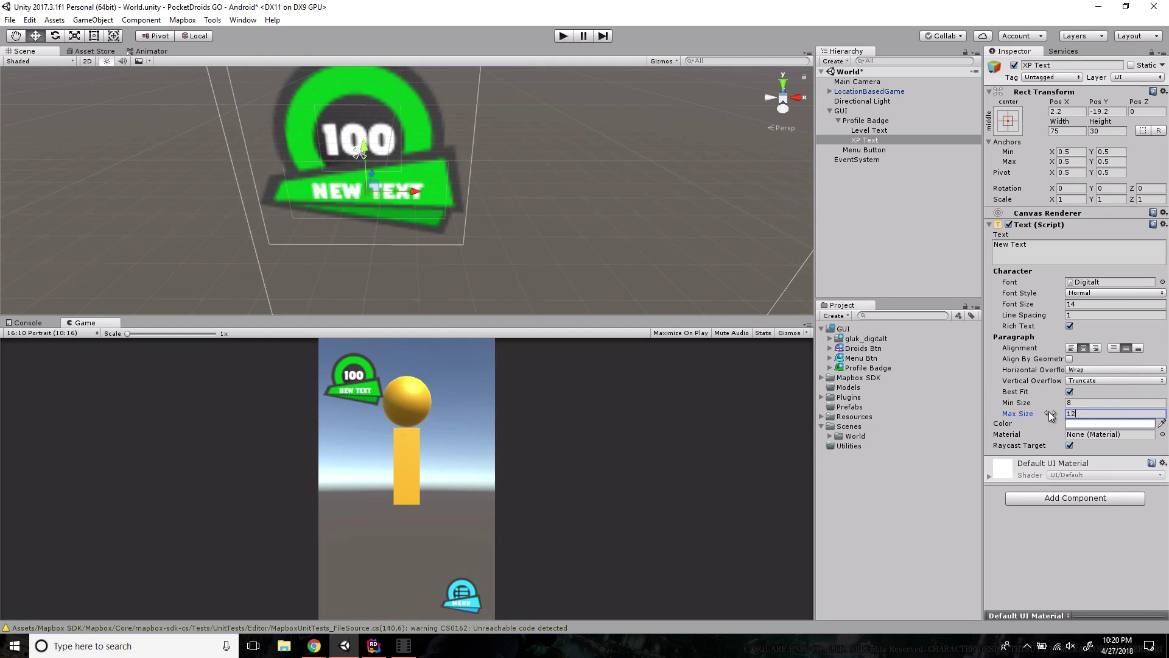
left_click(1047, 246)
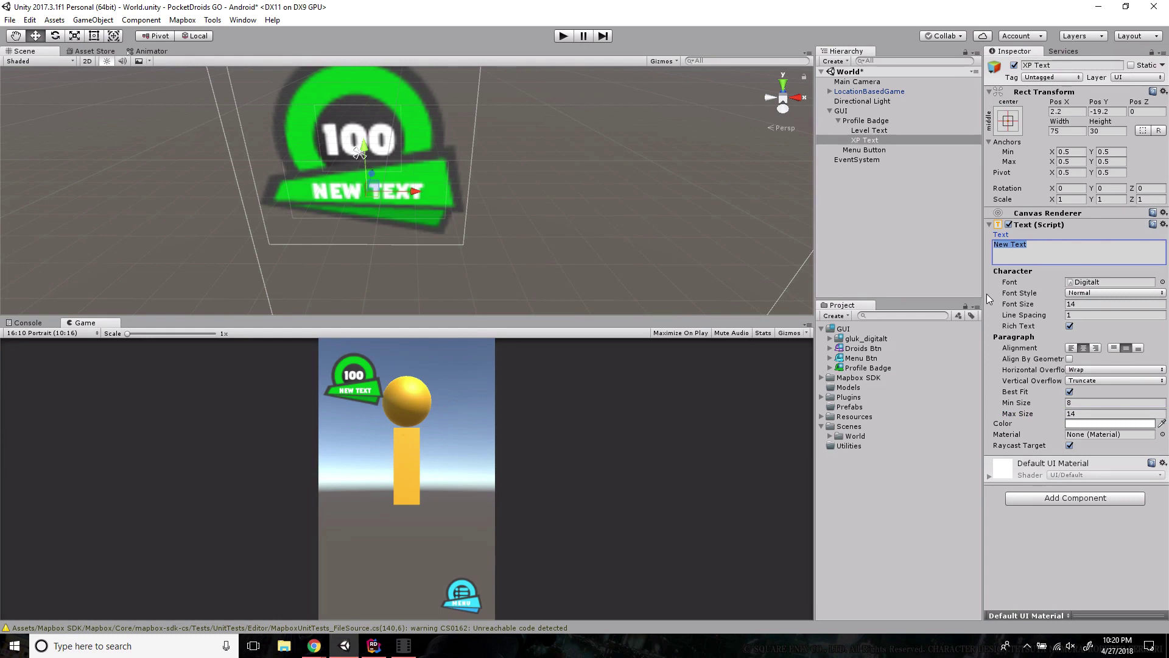
Enter '115000 / 175000' as the XP text, set its height to 15, and nudge it up.
type("115")
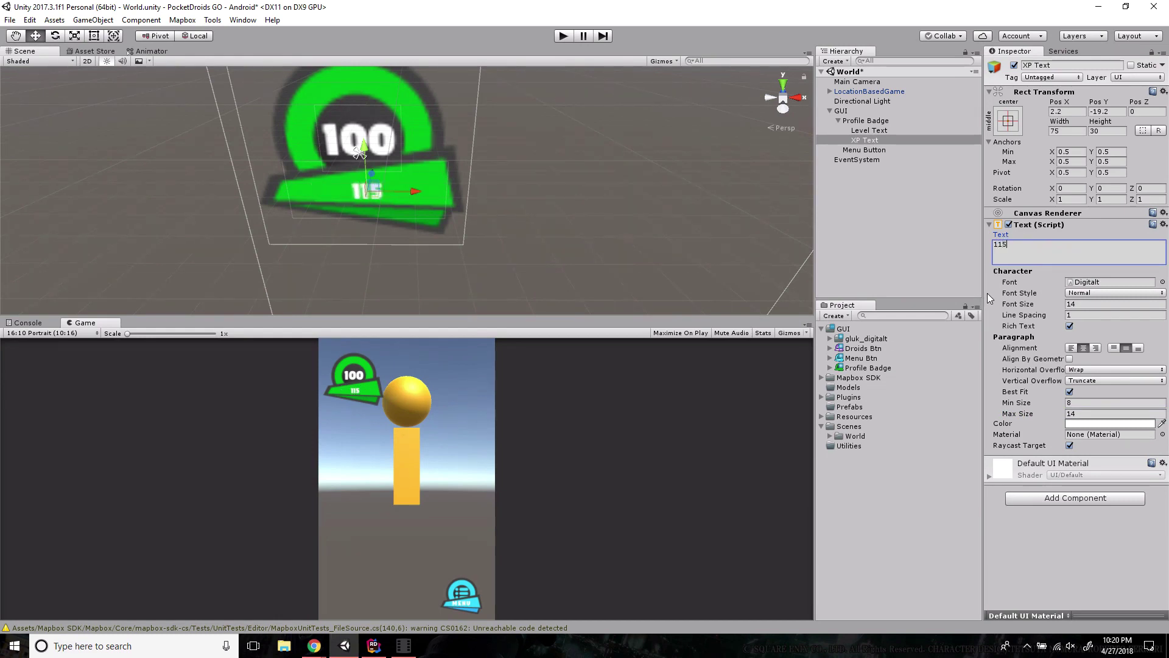
type("000 / ")
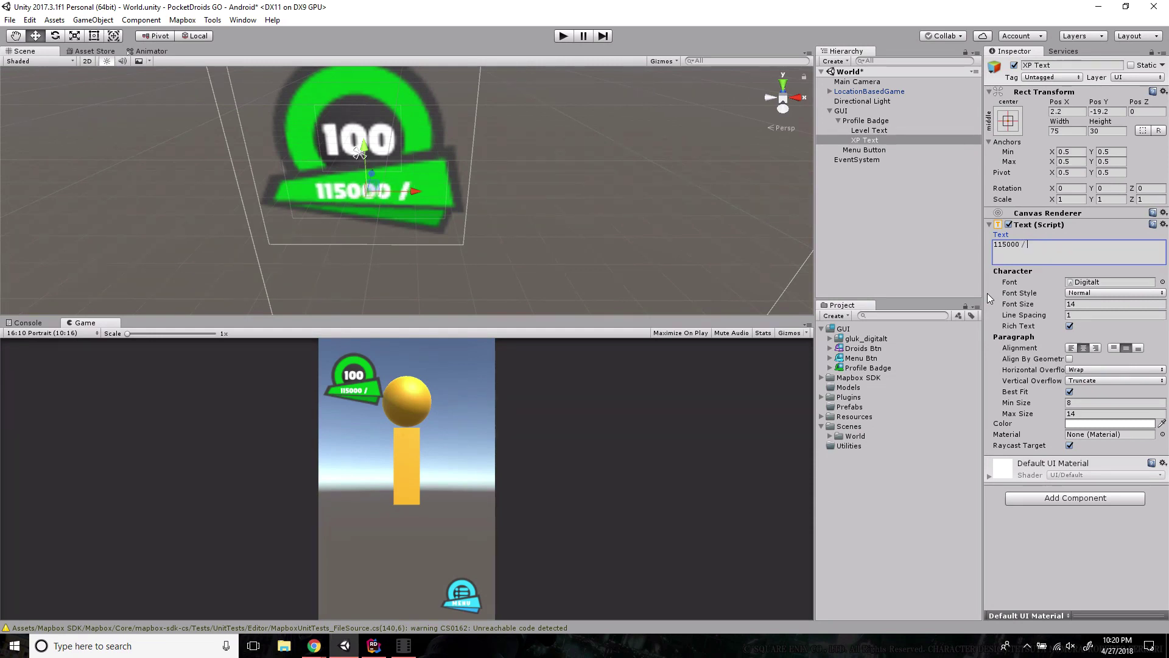
type("175000")
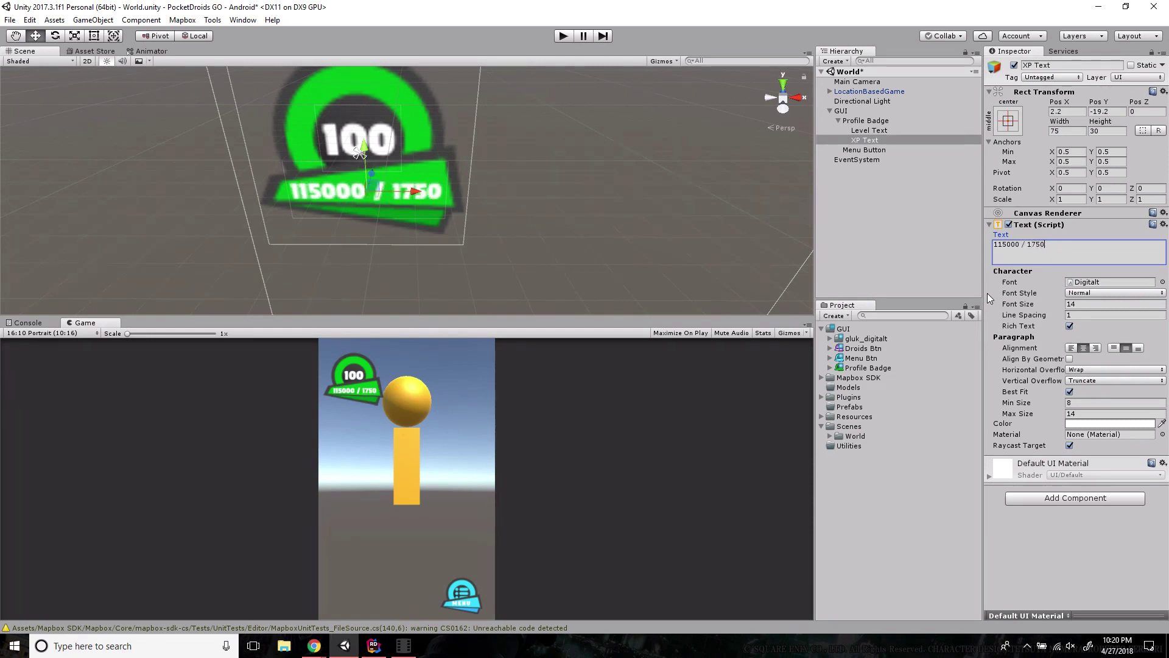
left_click(1112, 370)
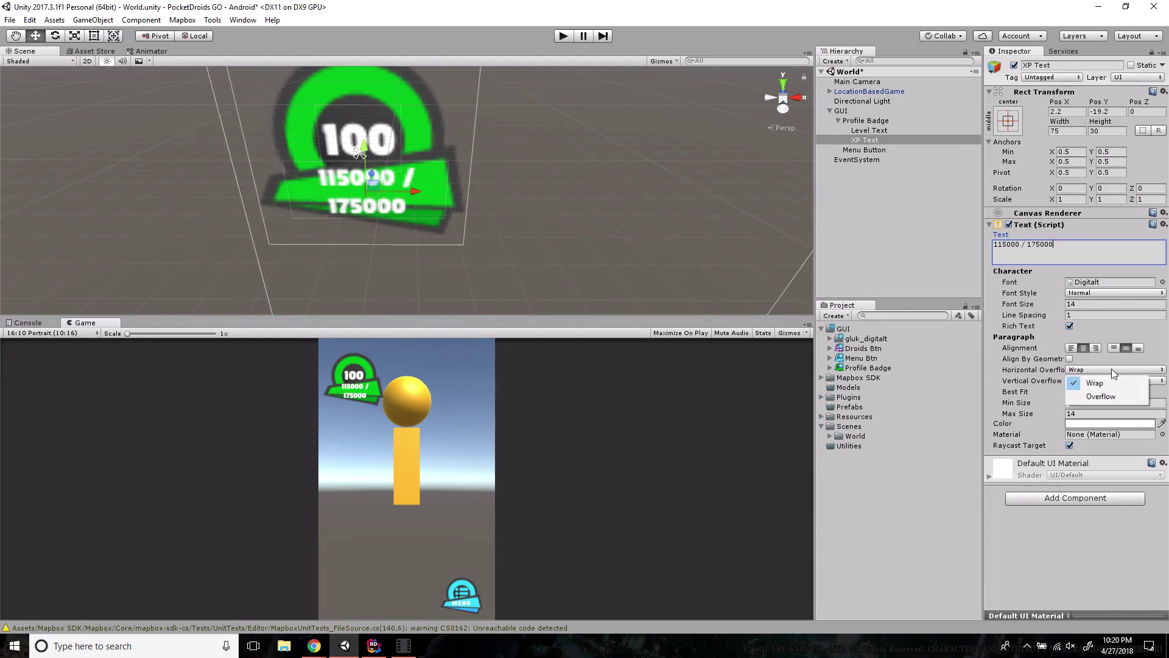
left_click(1097, 383)
left_click(1105, 131)
left_click_drag(1095, 126, 1079, 126)
left_click(1110, 131)
type("20")
key("Return")
type("15")
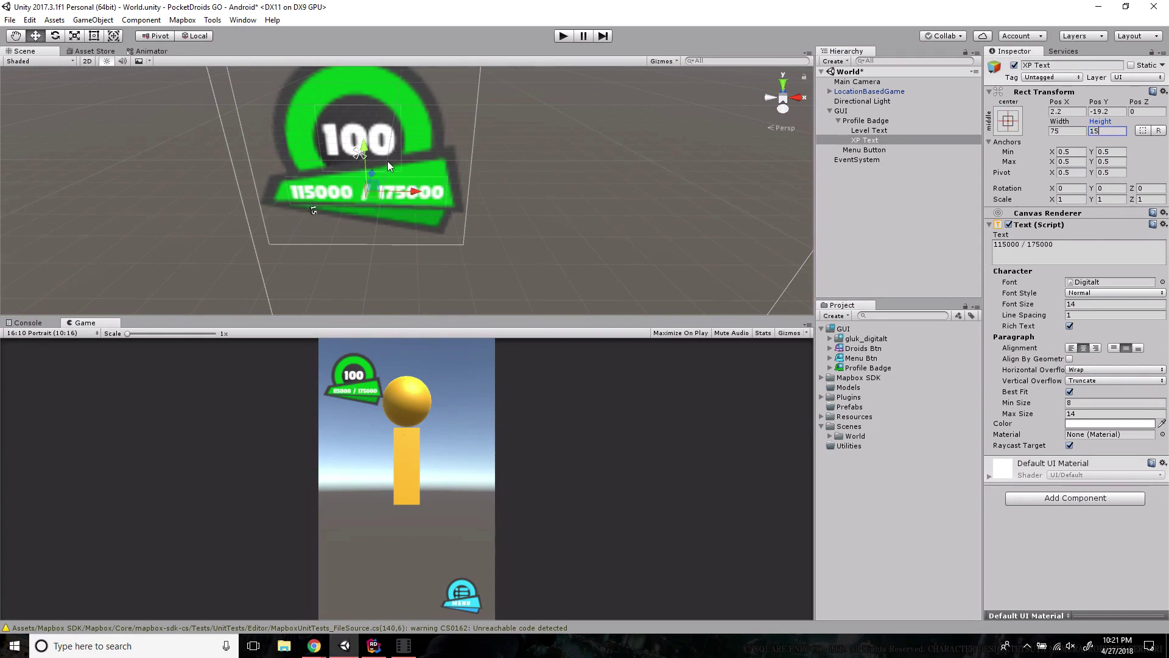
left_click_drag(366, 148, 367, 145)
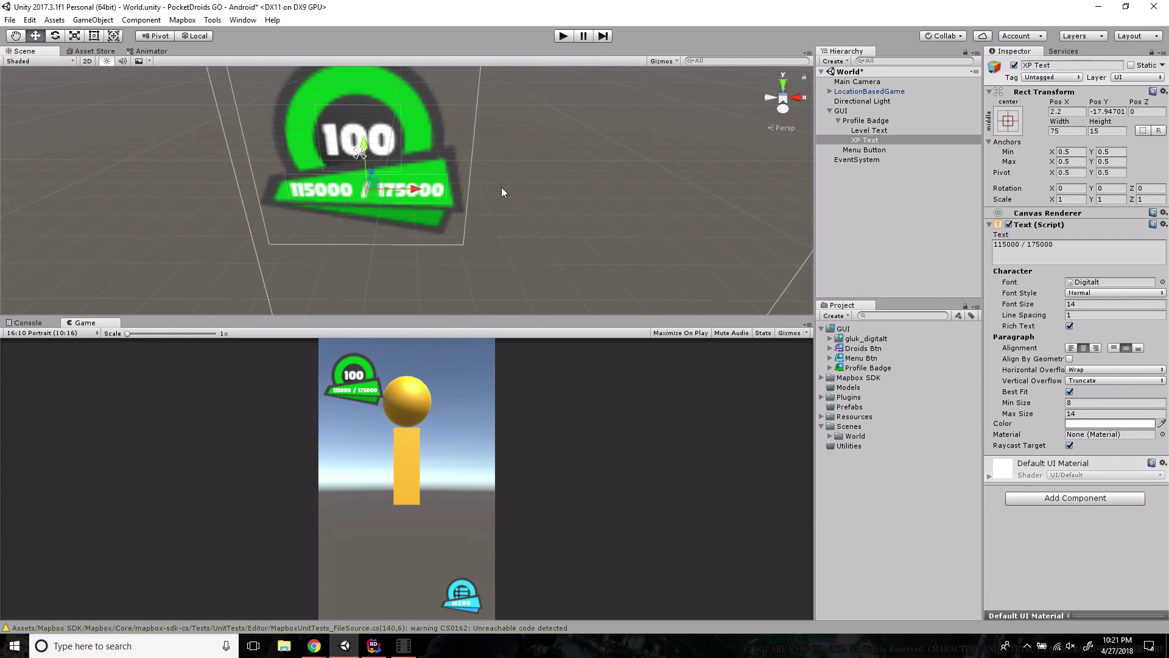
Trim the XP text to '115 / 175' and select the GUI canvas in the Hierarchy.
left_click(1076, 242)
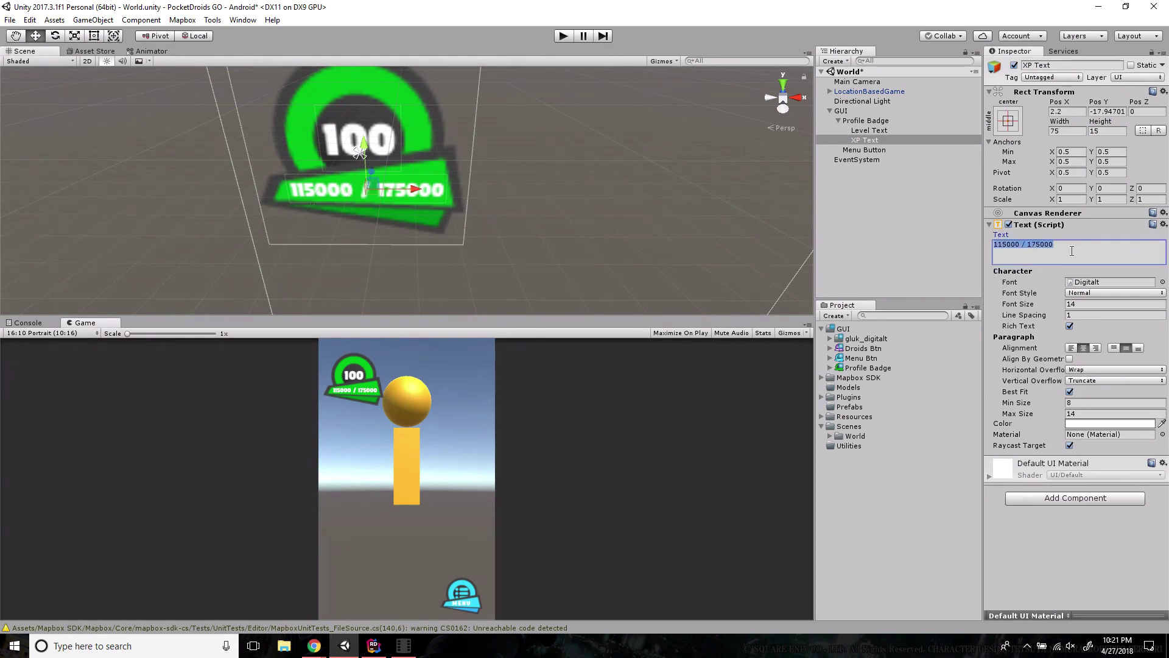
left_click(1020, 244)
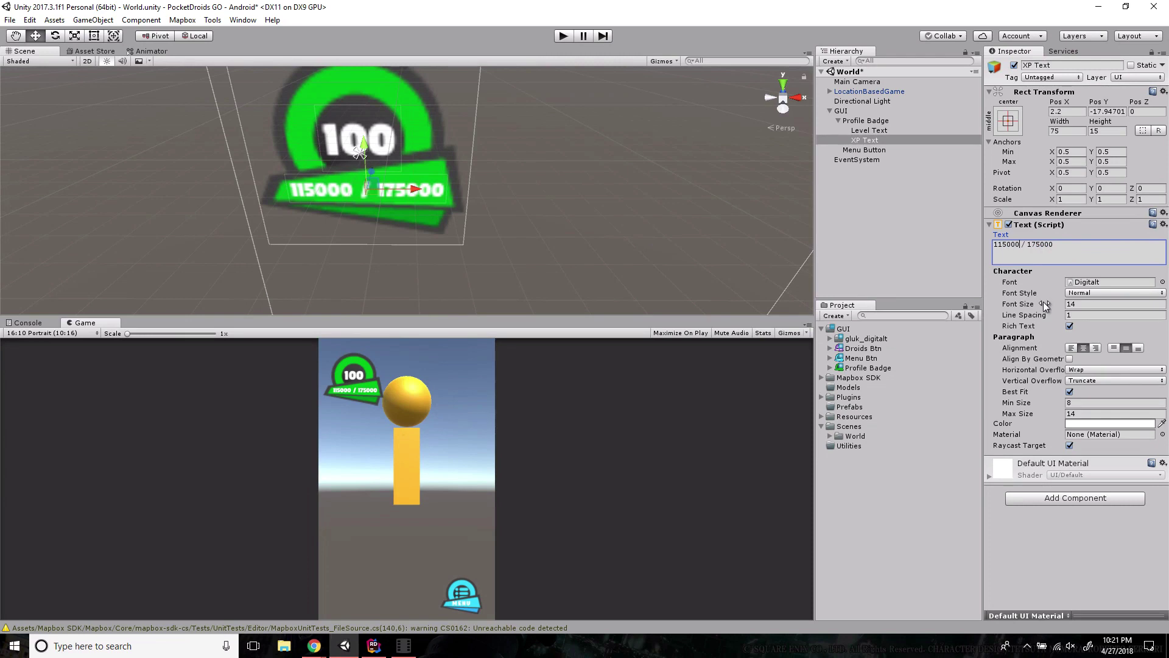
key("BackSpace")
key("BackSpace")
key("BackSpace")
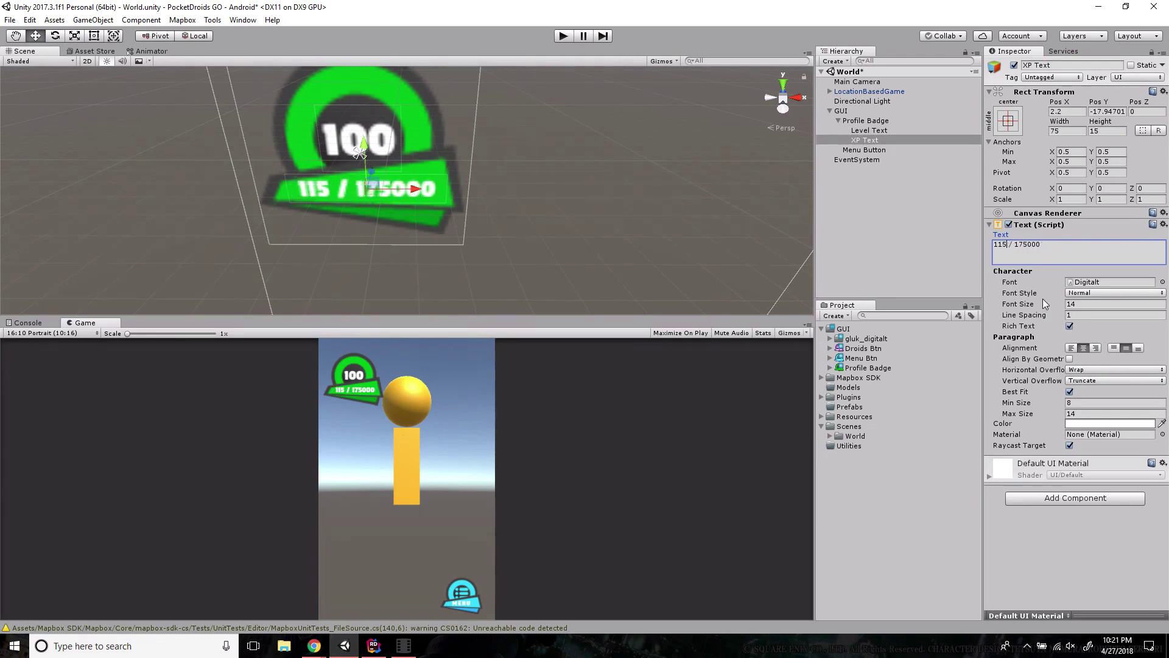
left_click(1053, 243)
key("BackSpace")
key("BackSpace")
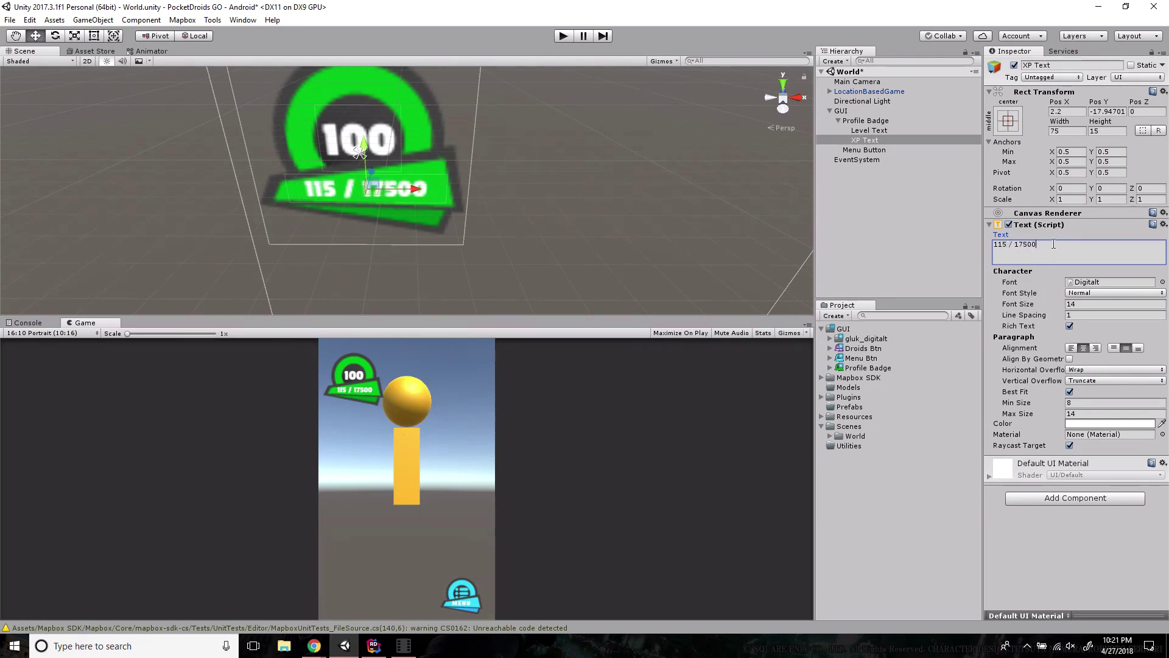
key("BackSpace")
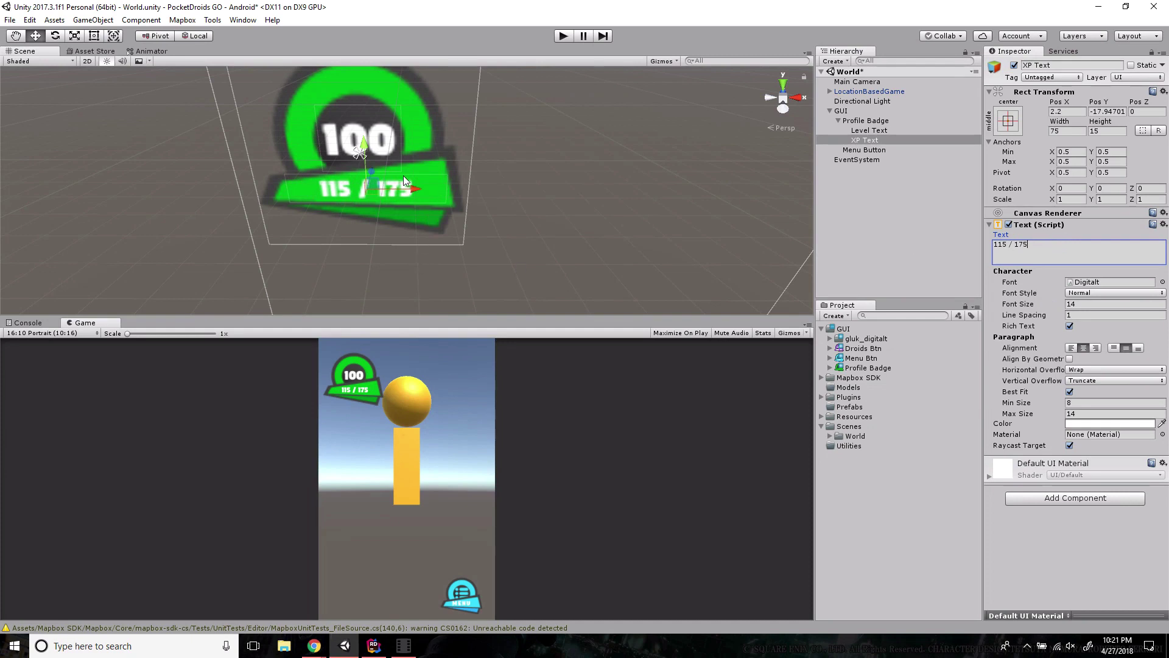
left_click(839, 120)
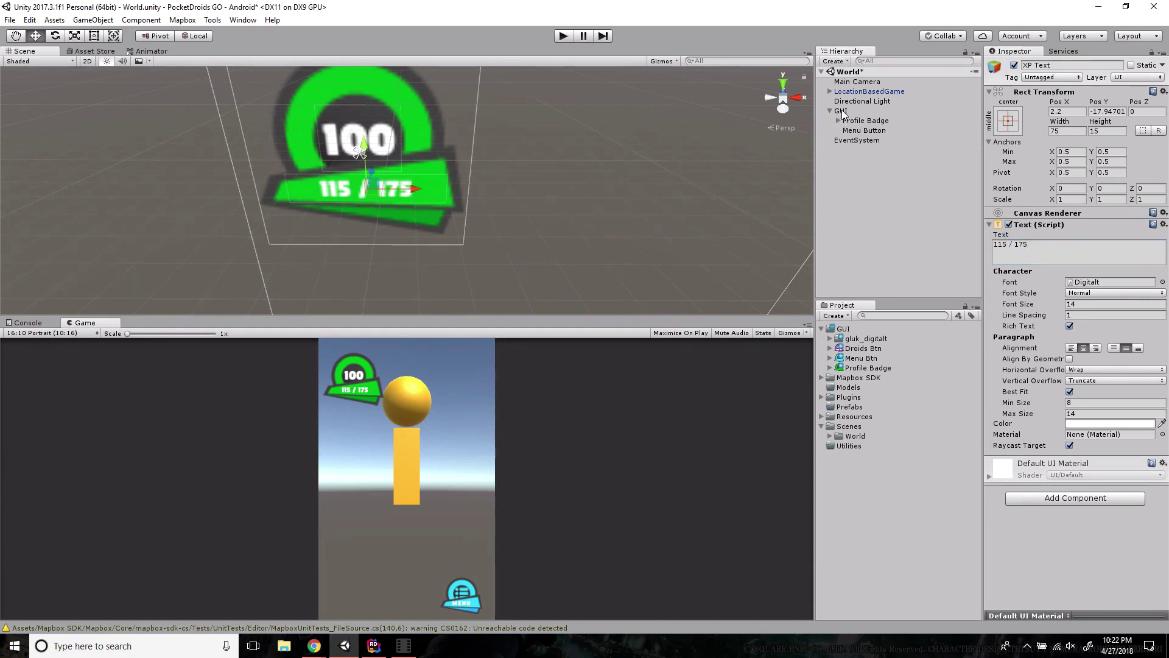
left_click(841, 111)
right_click(843, 112)
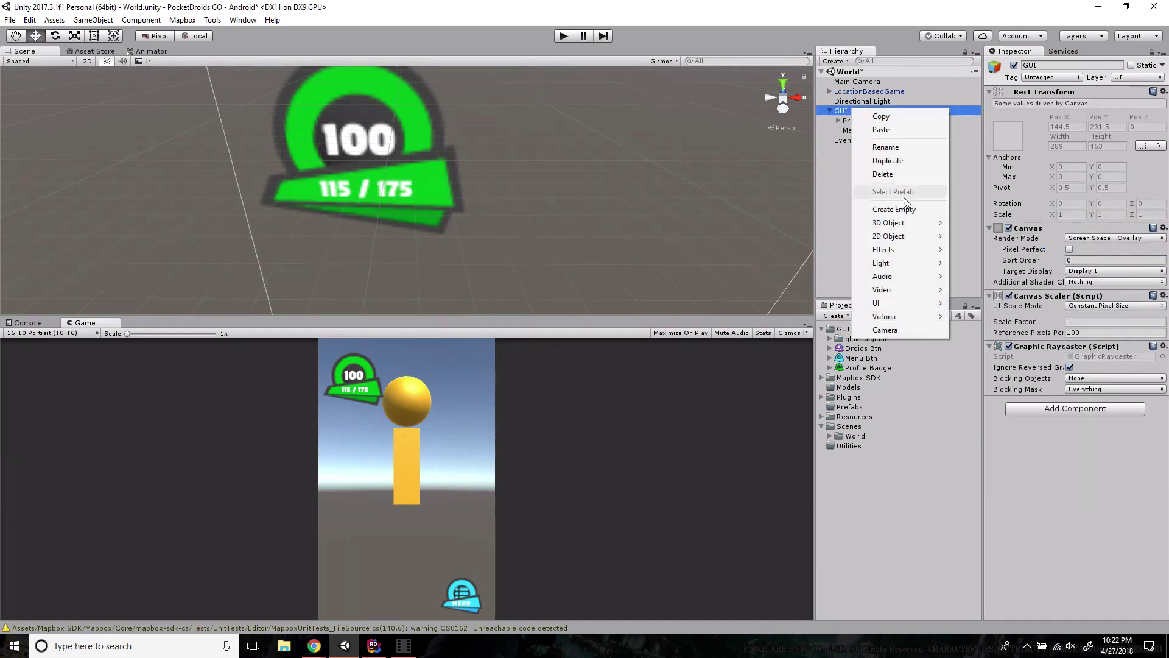